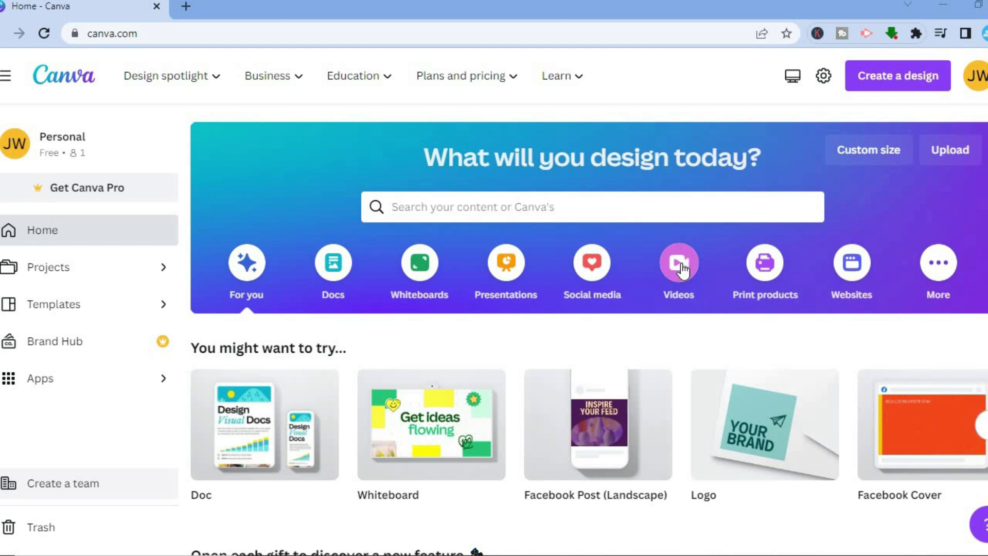
Step: Start a new blank Video design from the Create a design list
{"action": "left_click", "coordinate": [897, 76]}
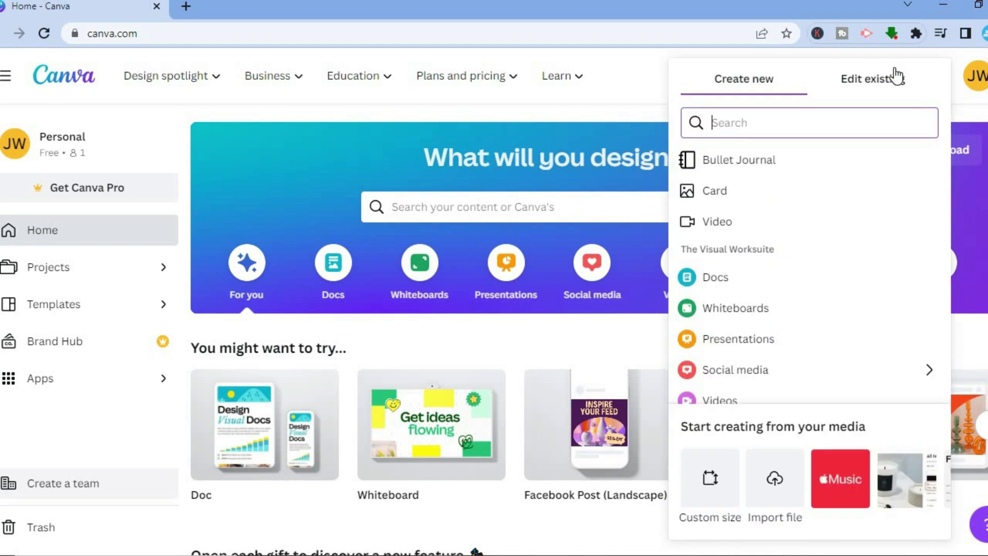
{"action": "left_click", "coordinate": [757, 234]}
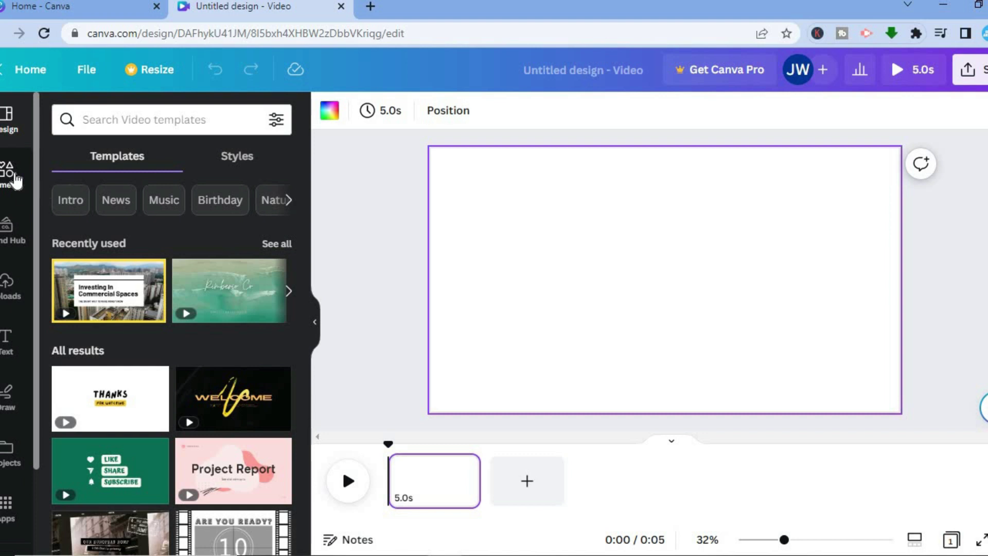
Step: Search Elements for 'CAKE' and filter the results to Graphics
{"action": "left_click", "coordinate": [15, 180]}
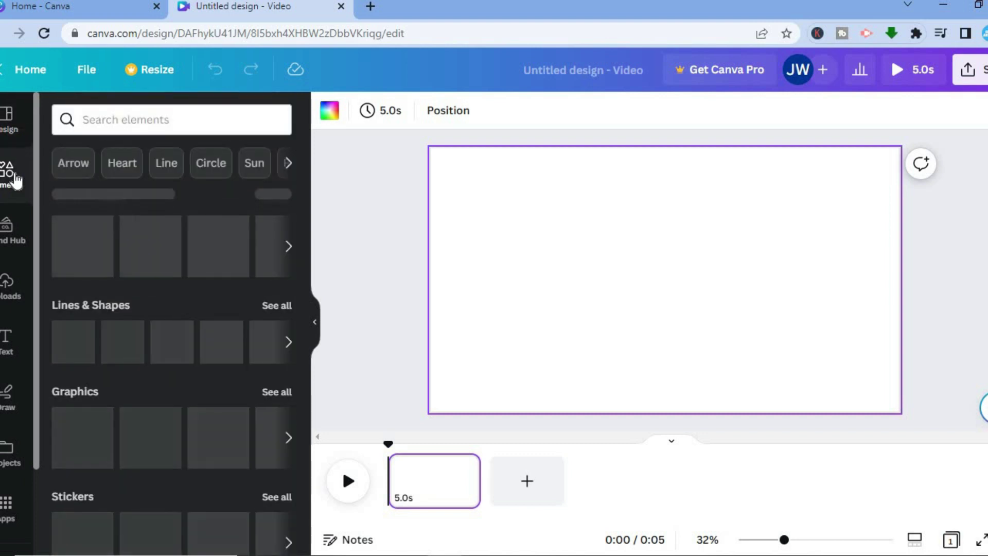
{"action": "left_click", "coordinate": [164, 119]}
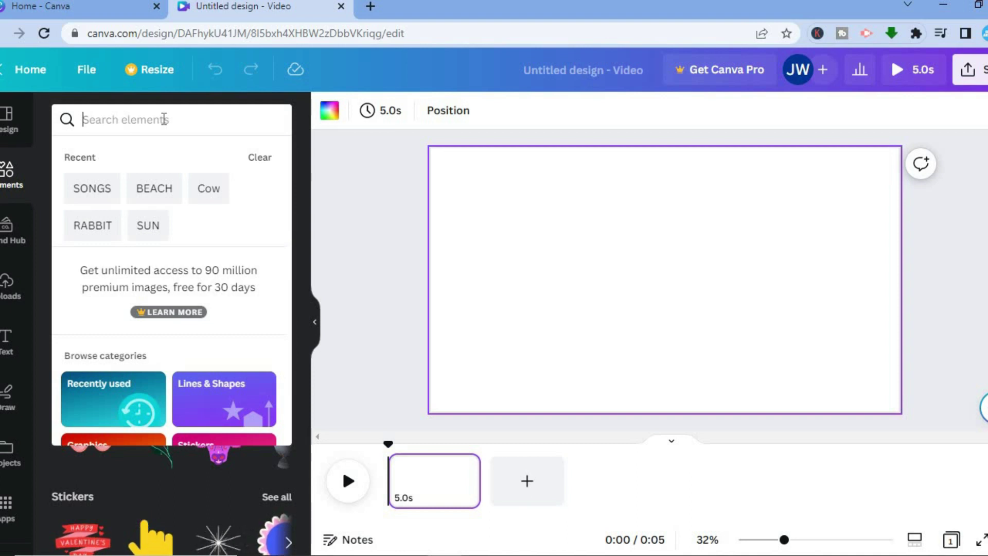
{"action": "type", "text": "CAKE"}
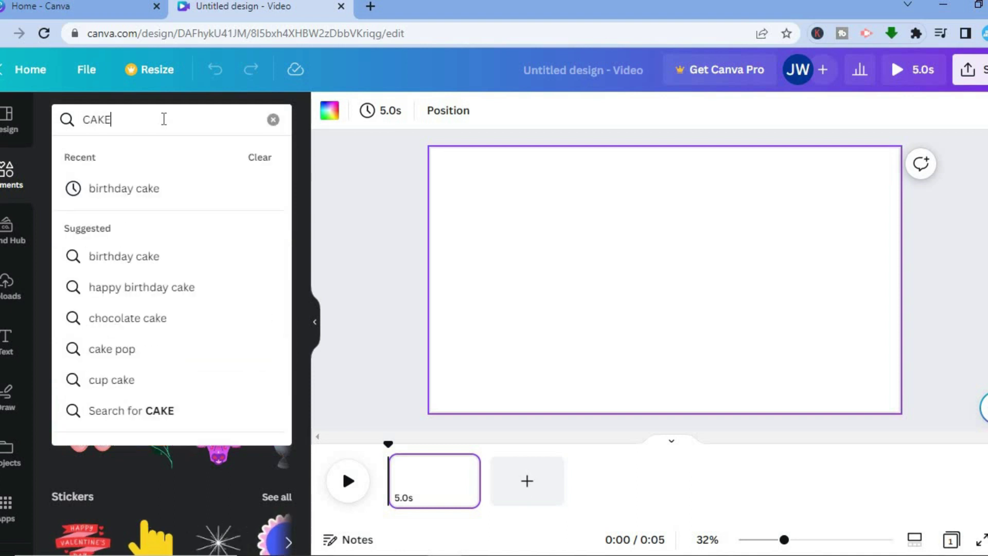
{"action": "left_click", "coordinate": [174, 203]}
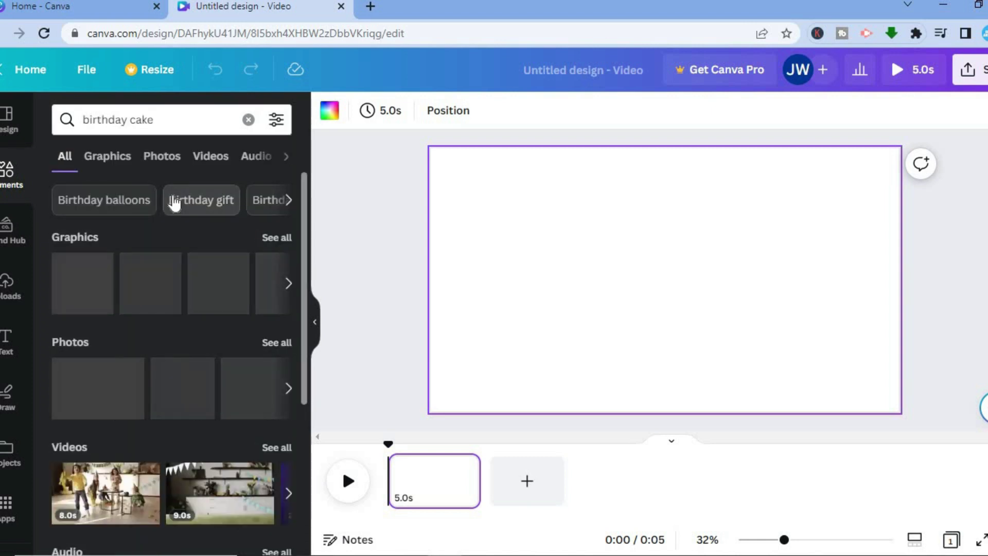
{"action": "left_click", "coordinate": [117, 159]}
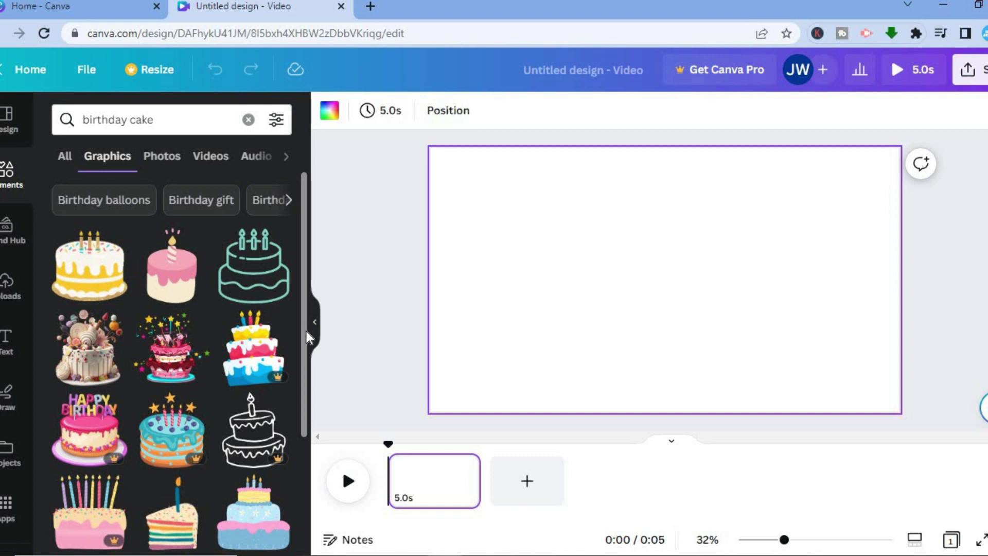
{"action": "scroll", "coordinate": [305, 360], "scroll_direction": "down", "scroll_amount": 2}
{"action": "scroll", "coordinate": [301, 319], "scroll_direction": "up", "scroll_amount": 2}
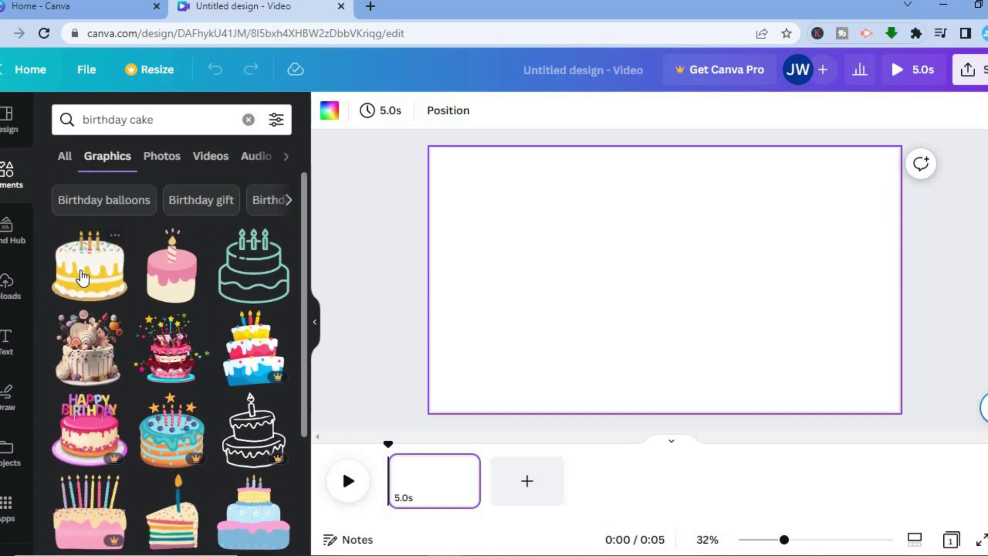
Step: Place the yellow three-candle cake graphic on the page and resize it
{"action": "left_click_drag", "start_coordinate": [82, 277], "coordinate": [634, 249]}
{"action": "left_click_drag", "start_coordinate": [552, 191], "coordinate": [571, 218]}
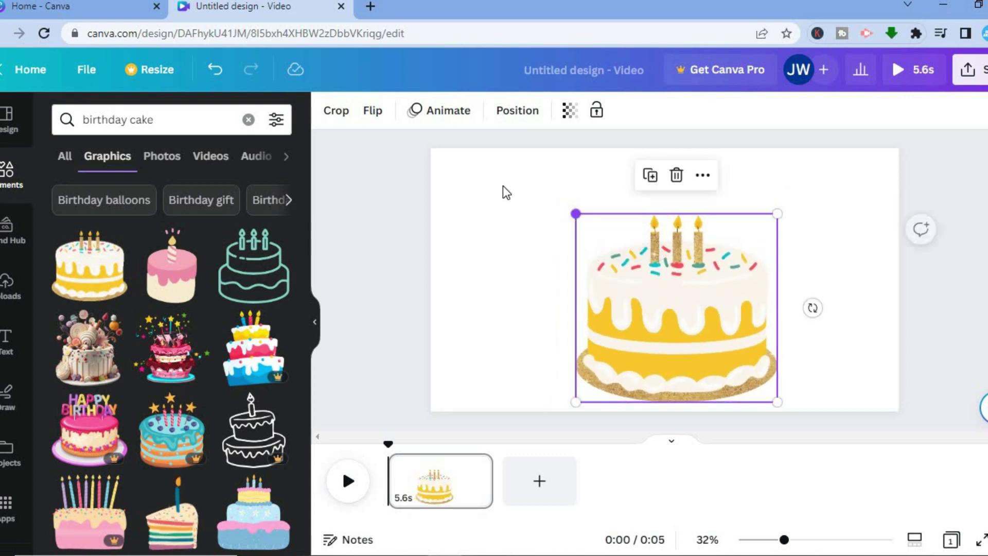
{"action": "left_click", "coordinate": [509, 181]}
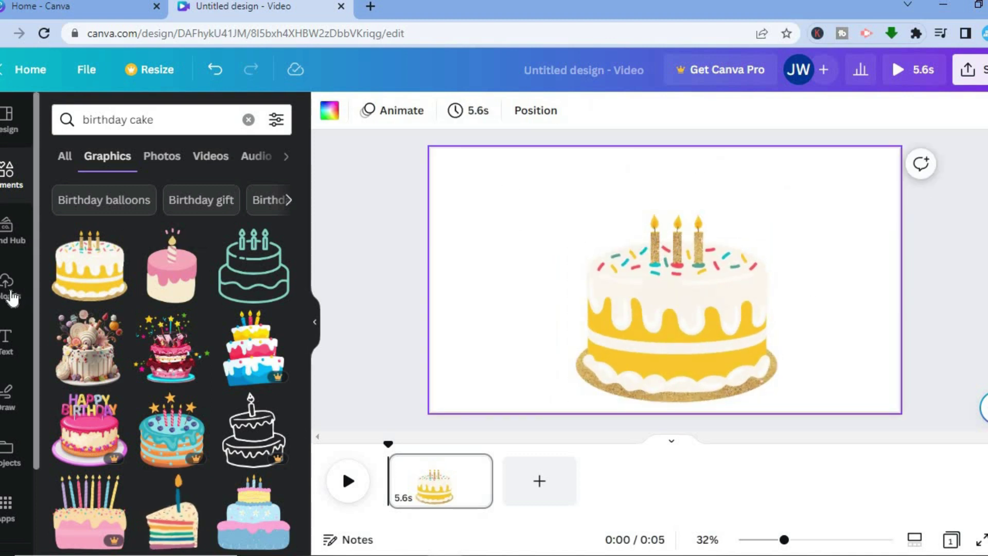
Step: Add a heading text box and move it above the cake
{"action": "left_click", "coordinate": [9, 338]}
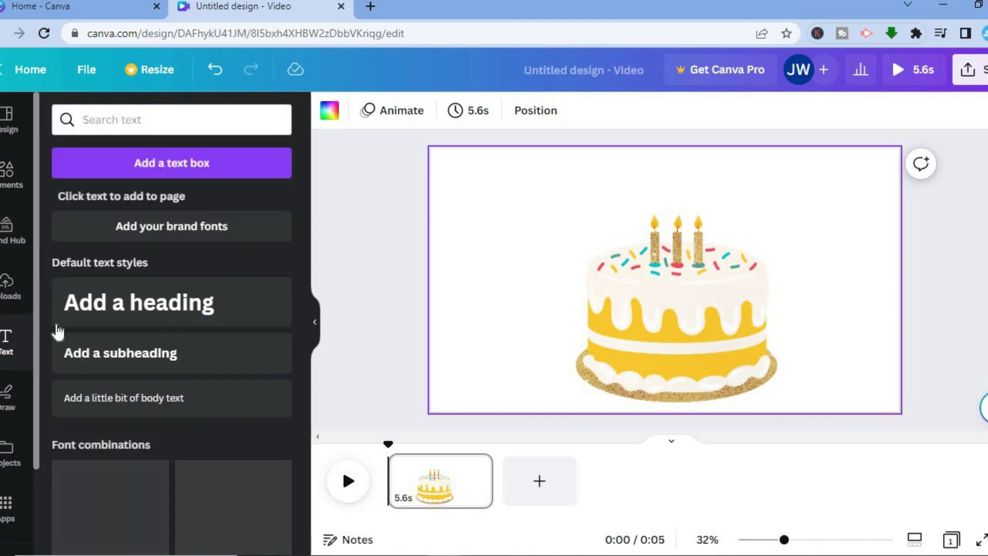
{"action": "left_click", "coordinate": [140, 315]}
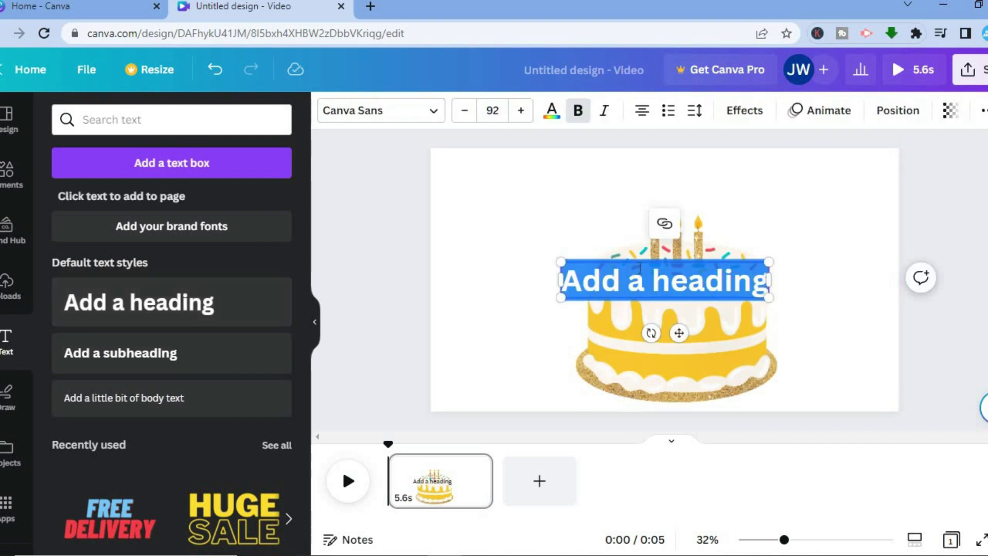
{"action": "left_click_drag", "start_coordinate": [640, 267], "coordinate": [651, 159]}
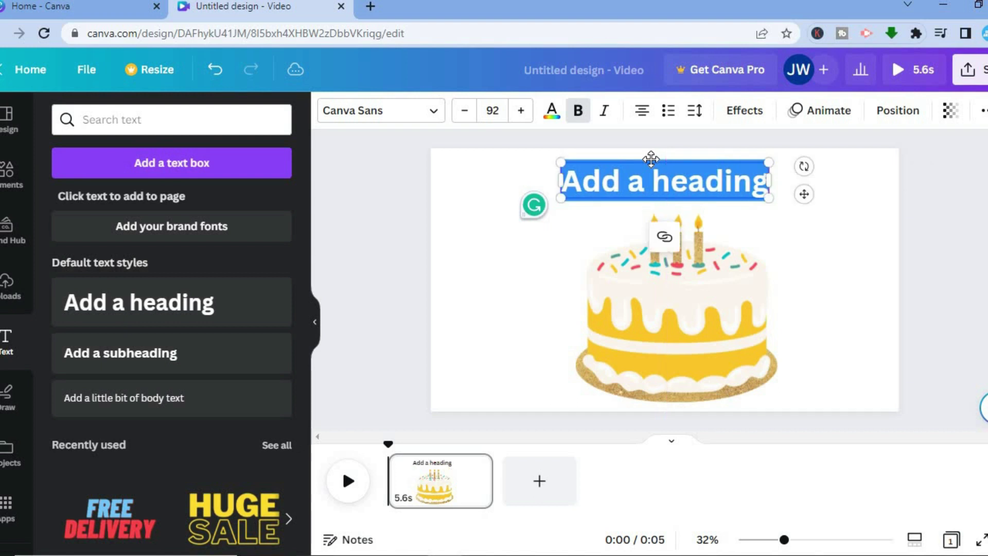
{"action": "left_click", "coordinate": [651, 160]}
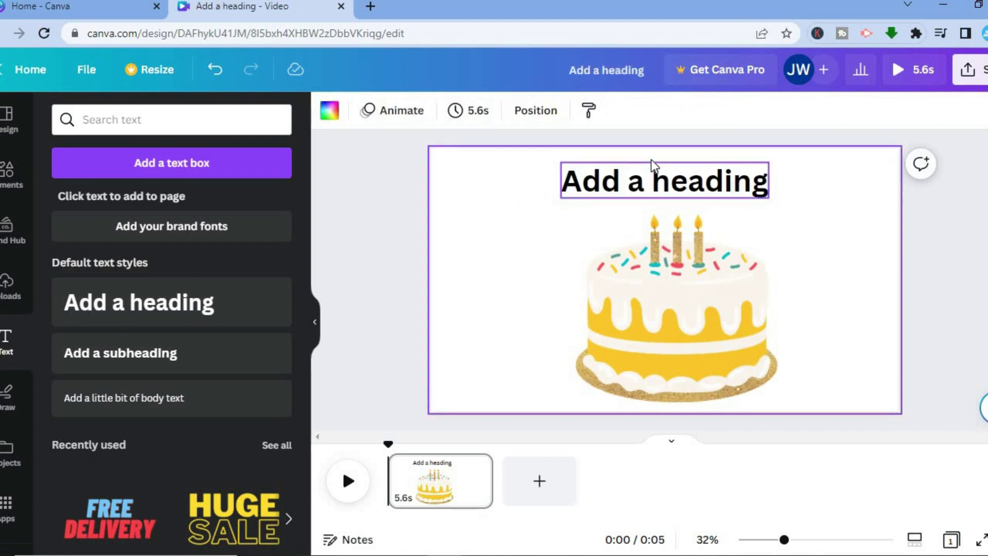
{"action": "type", "text": "rTHDAY"}
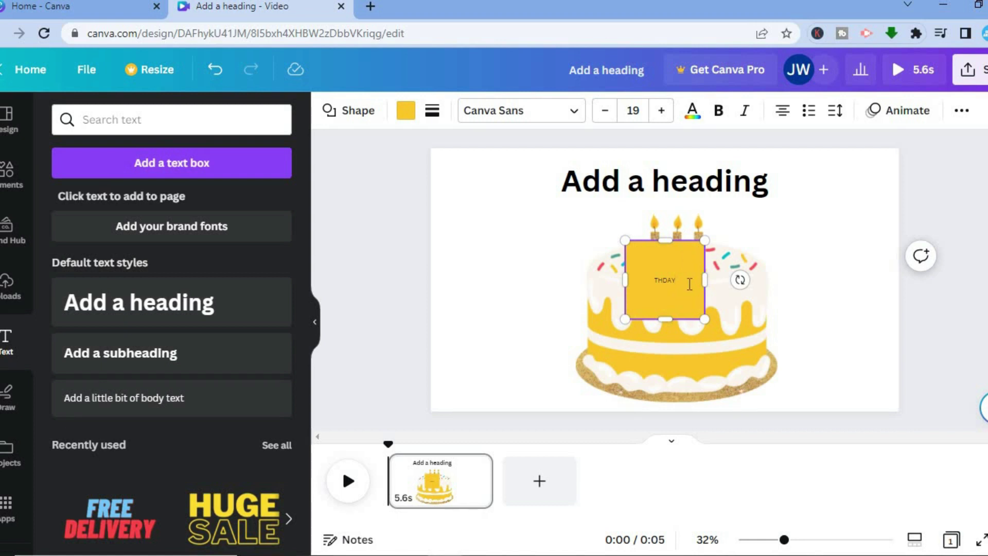
Step: Delete the stray yellow text square and retype the heading as 'HAPPY BIRTHDAY'
{"action": "left_click", "coordinate": [852, 278]}
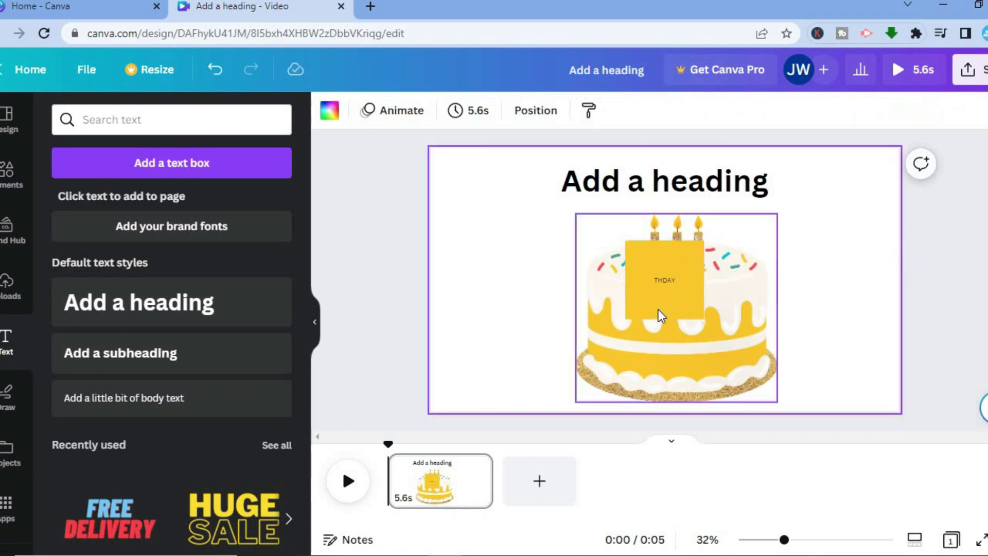
{"action": "left_click", "coordinate": [657, 310]}
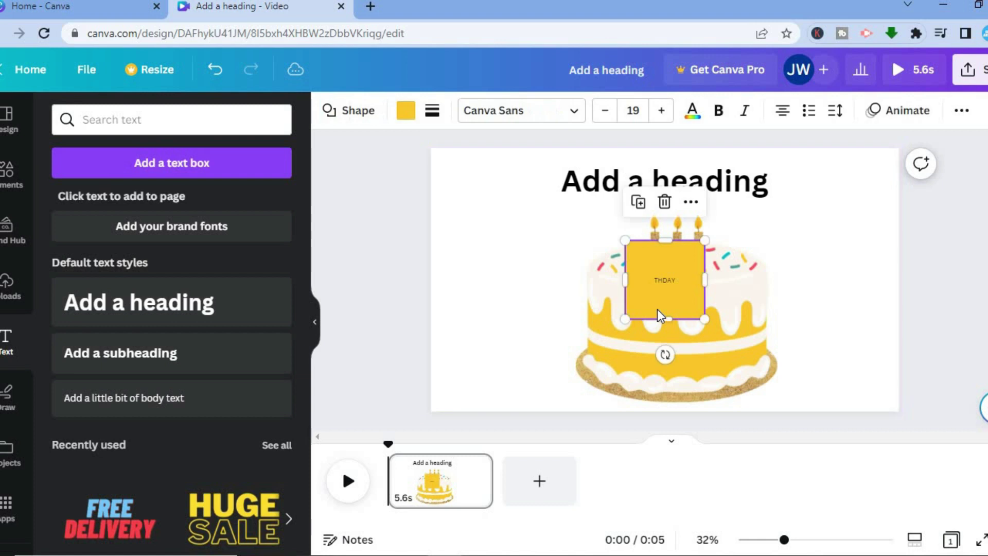
{"action": "left_click", "coordinate": [664, 205]}
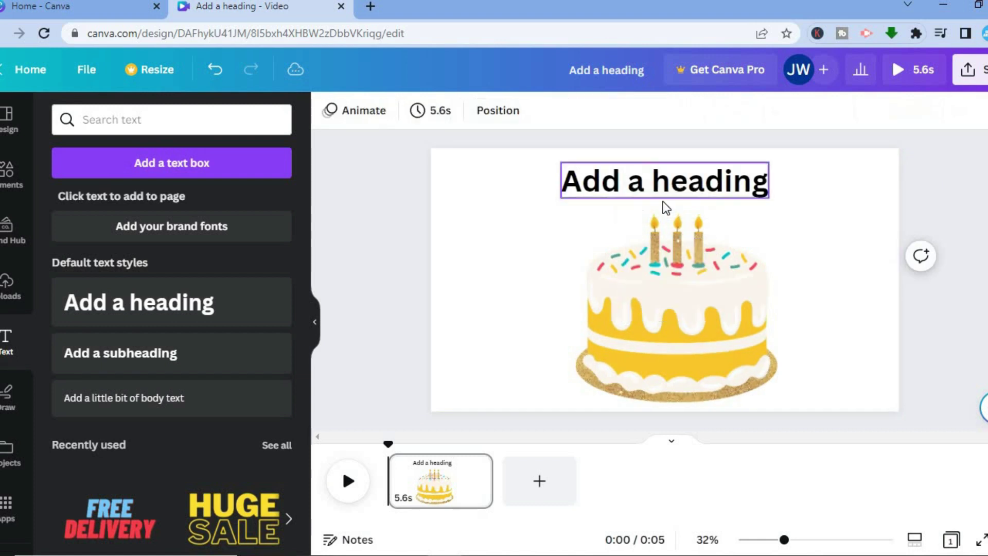
{"action": "double_click", "coordinate": [696, 194]}
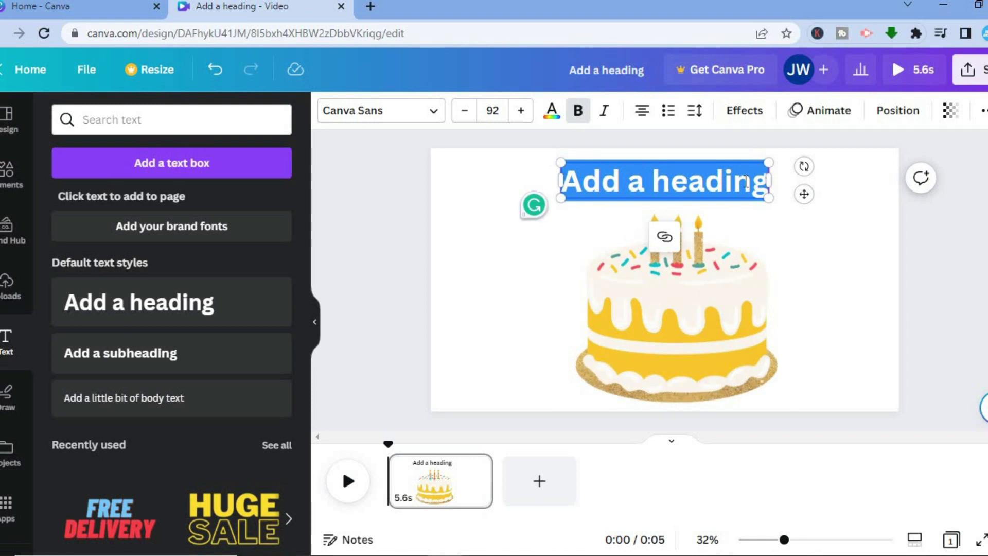
{"action": "type", "text": "HAP"}
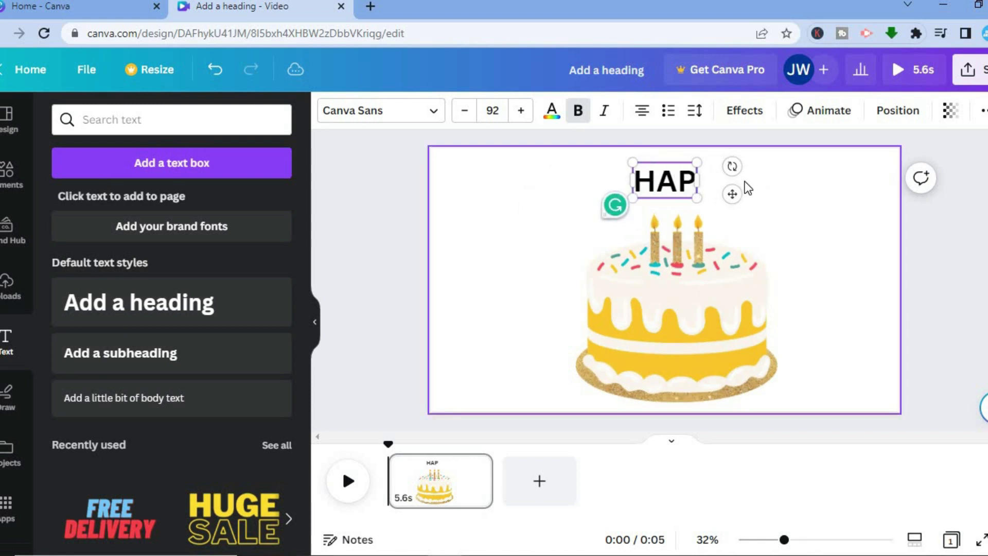
{"action": "type", "text": "PY BIR"}
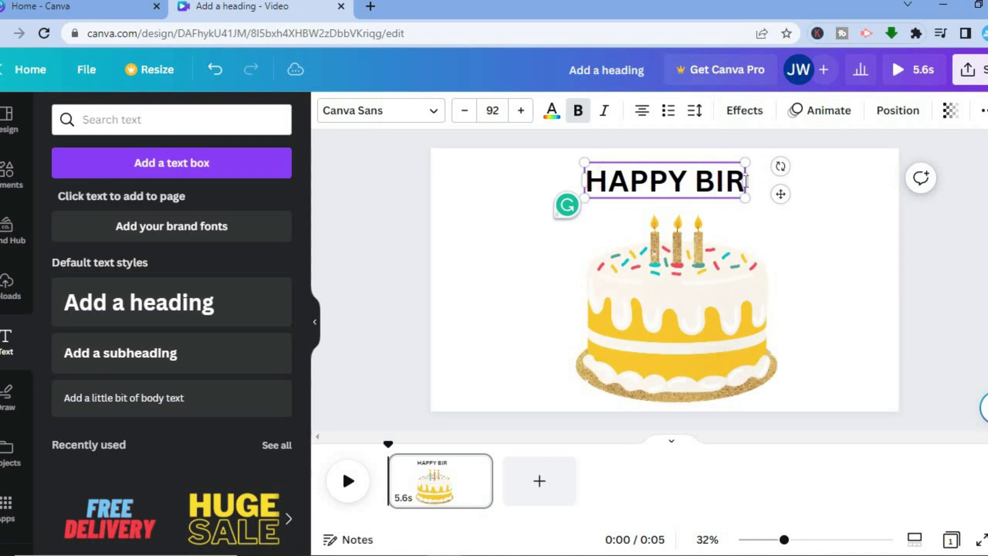
{"action": "type", "text": "THDAY"}
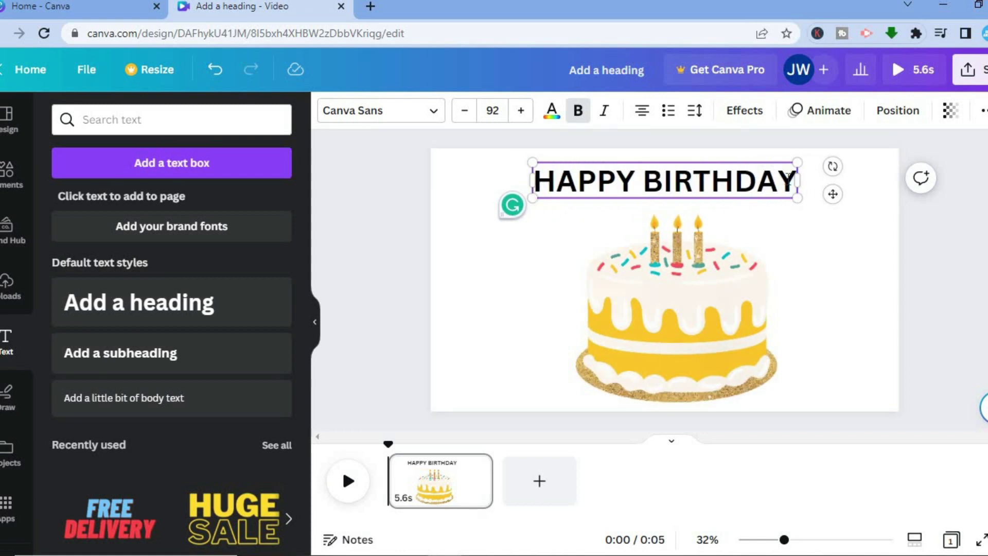
{"action": "left_click_drag", "start_coordinate": [793, 180], "coordinate": [529, 165]}
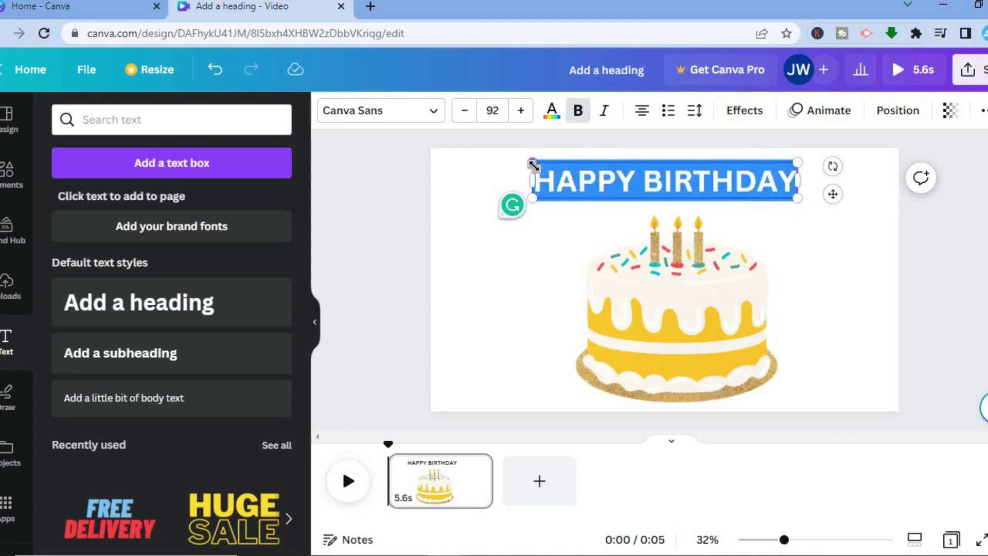
Step: Set the HAPPY BIRTHDAY heading font to Alice, replacing a brief HK Grotesk Bold trial
{"action": "left_click", "coordinate": [413, 115]}
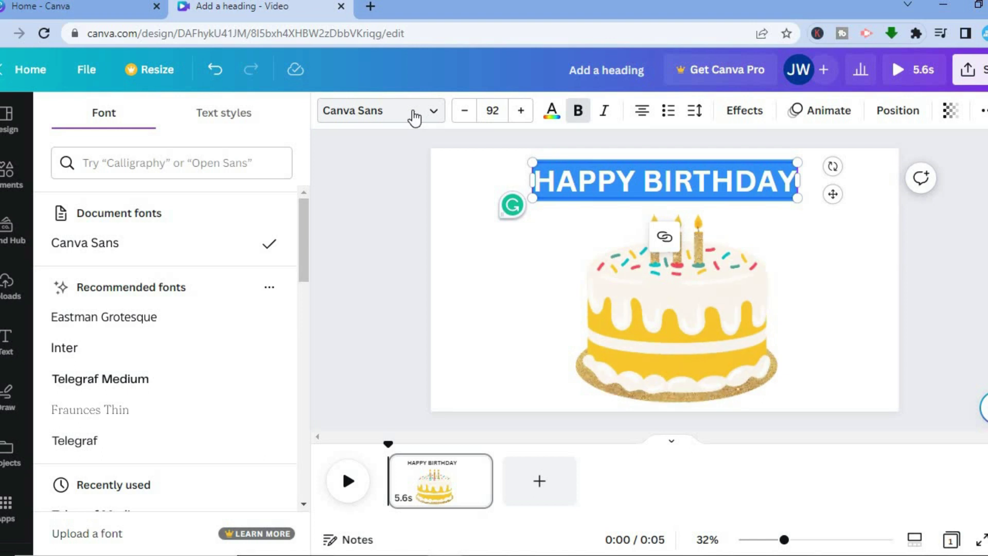
{"action": "left_click_drag", "start_coordinate": [298, 208], "coordinate": [295, 283]}
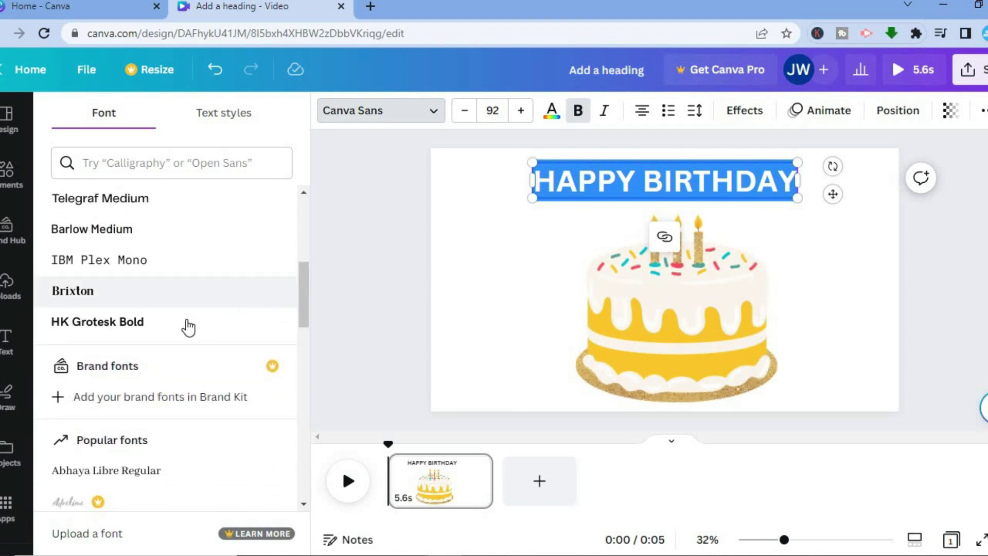
{"action": "left_click", "coordinate": [188, 326]}
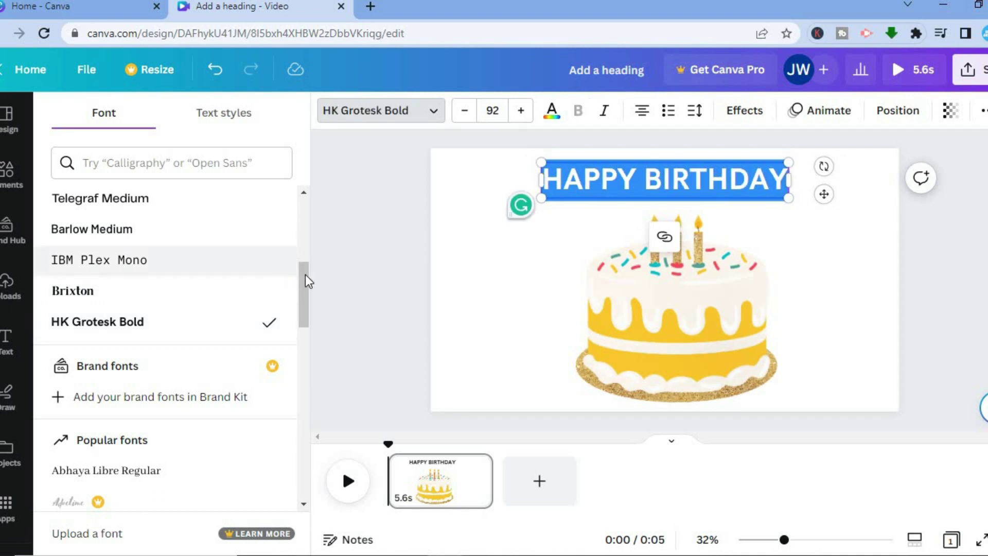
{"action": "left_click_drag", "start_coordinate": [305, 276], "coordinate": [297, 338]}
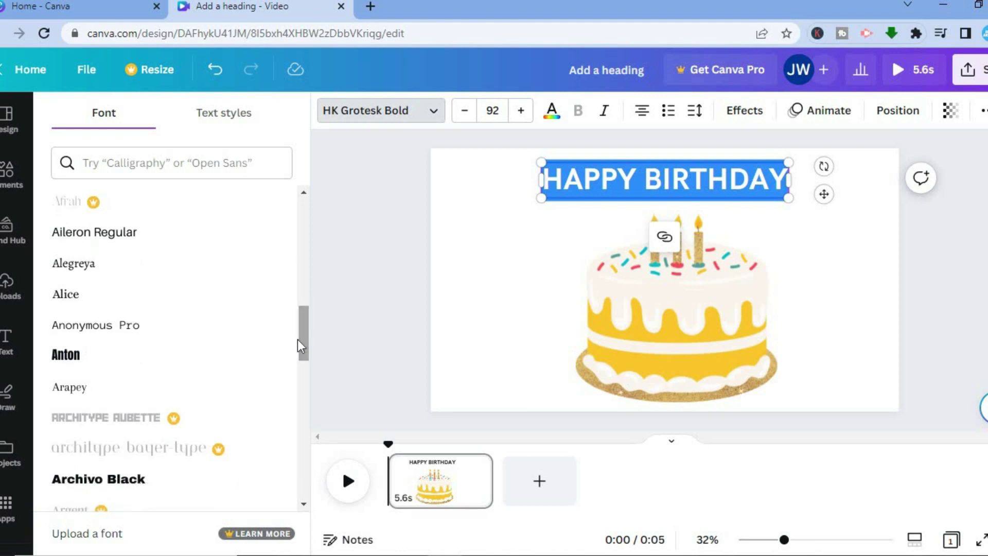
{"action": "left_click", "coordinate": [194, 300]}
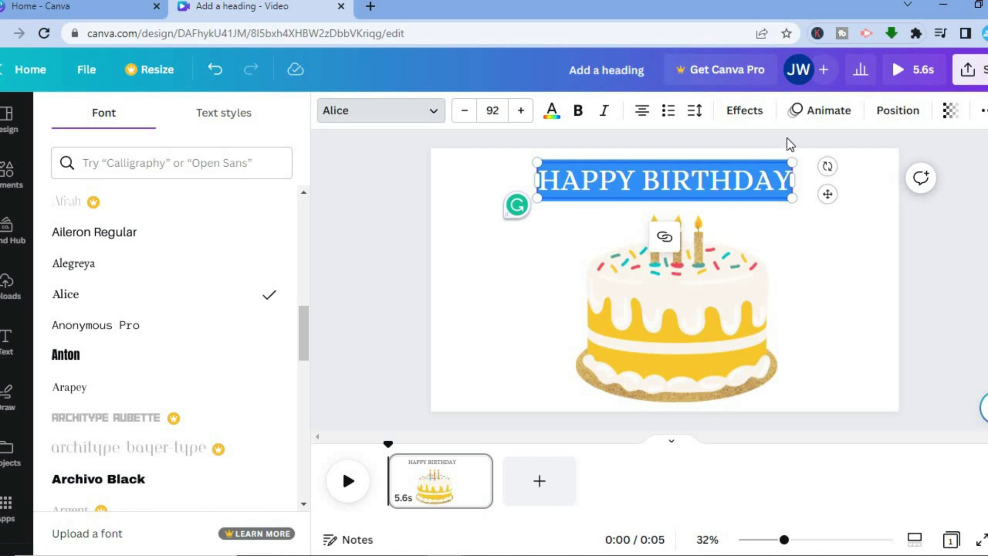
Step: Give the HAPPY BIRTHDAY heading the Rise animation
{"action": "left_click", "coordinate": [817, 114]}
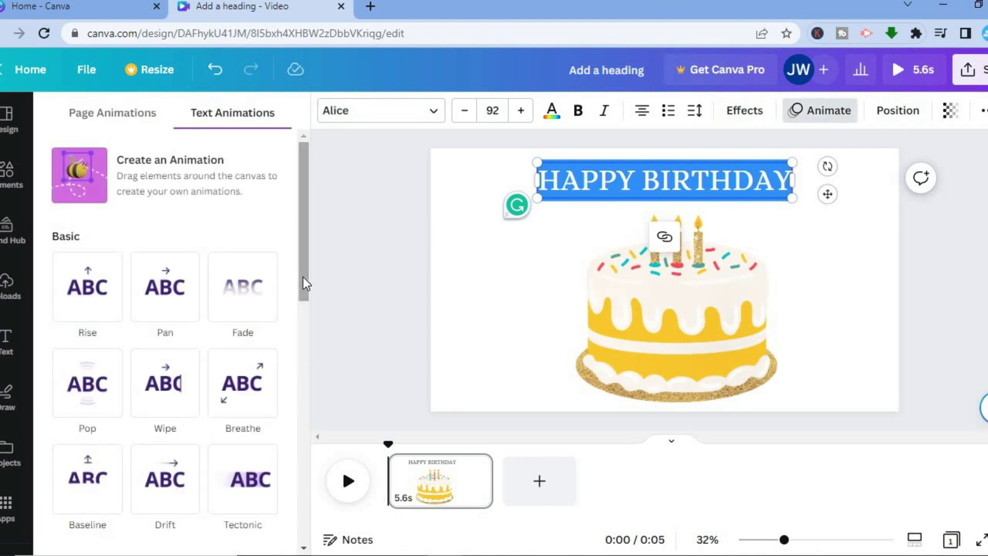
{"action": "left_click", "coordinate": [182, 296]}
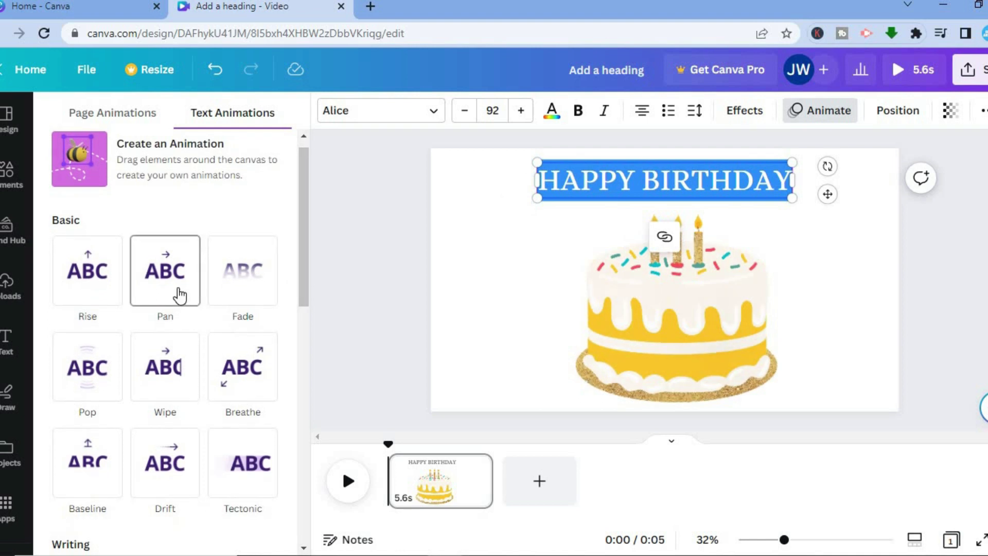
{"action": "left_click", "coordinate": [98, 294]}
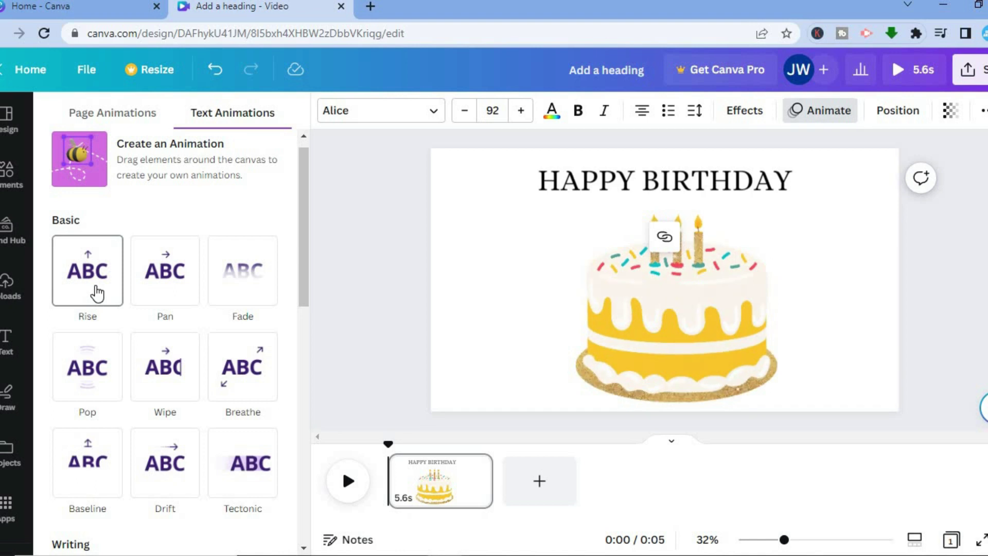
{"action": "left_click", "coordinate": [98, 294]}
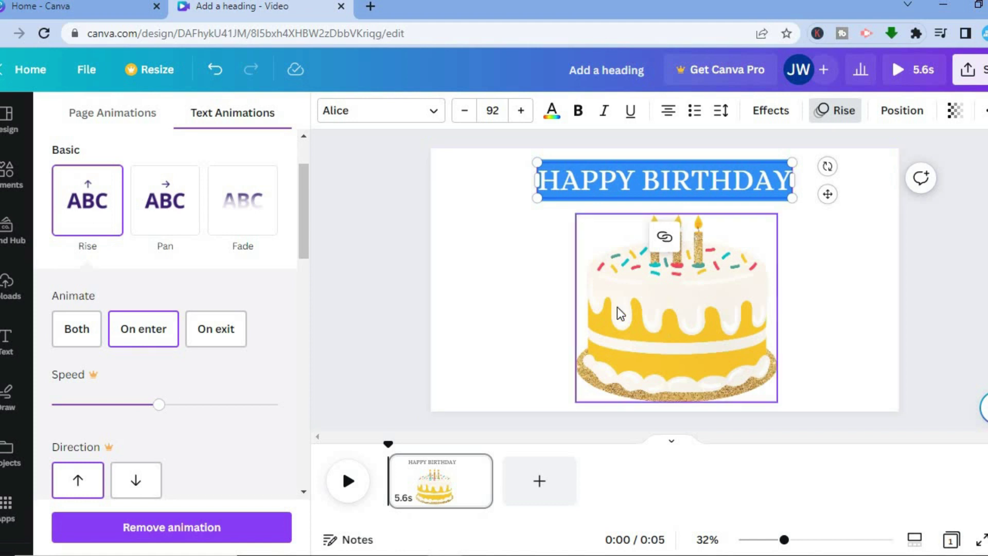
Step: Give the cake the Breathe animation and add a blank second page
{"action": "left_click", "coordinate": [709, 317]}
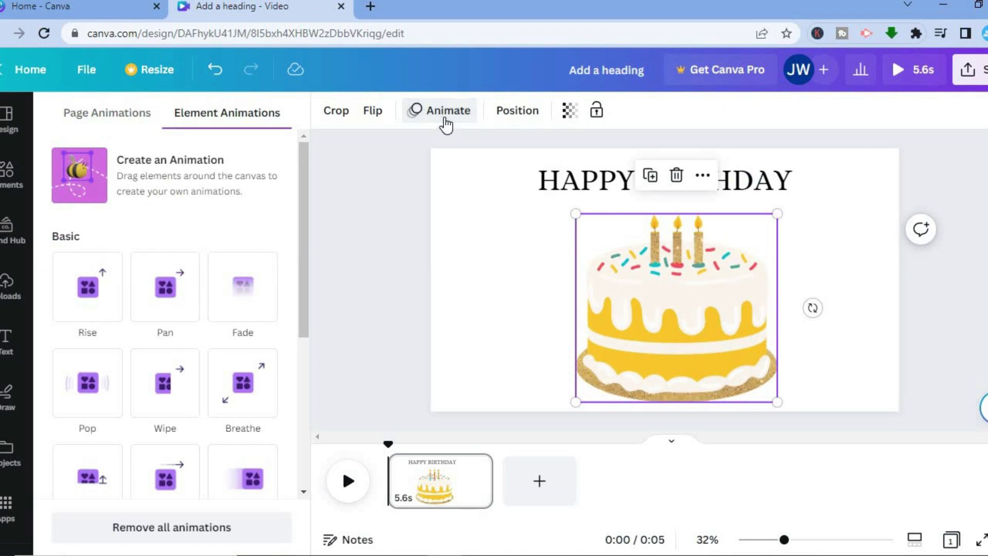
{"action": "left_click", "coordinate": [172, 305]}
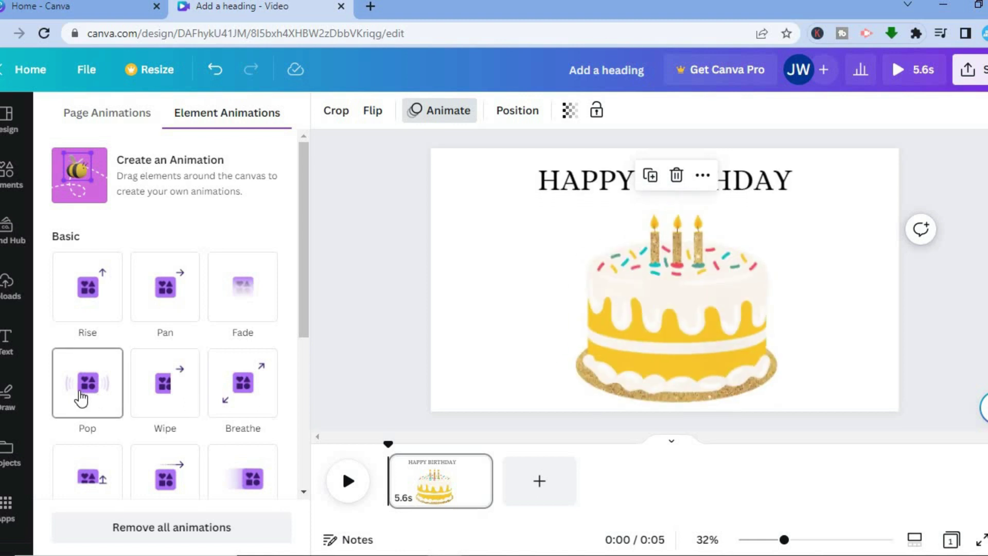
{"action": "left_click", "coordinate": [237, 396]}
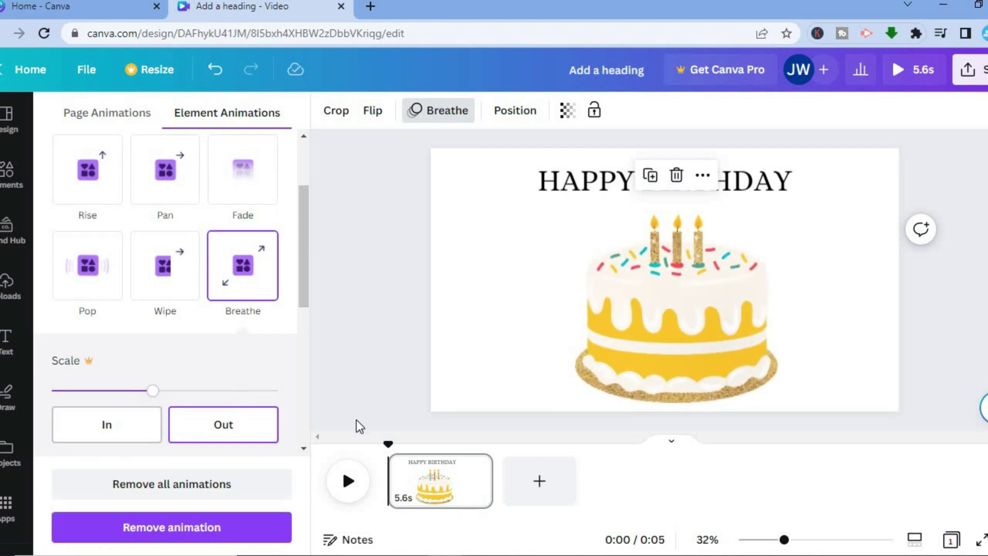
{"action": "left_click", "coordinate": [544, 488]}
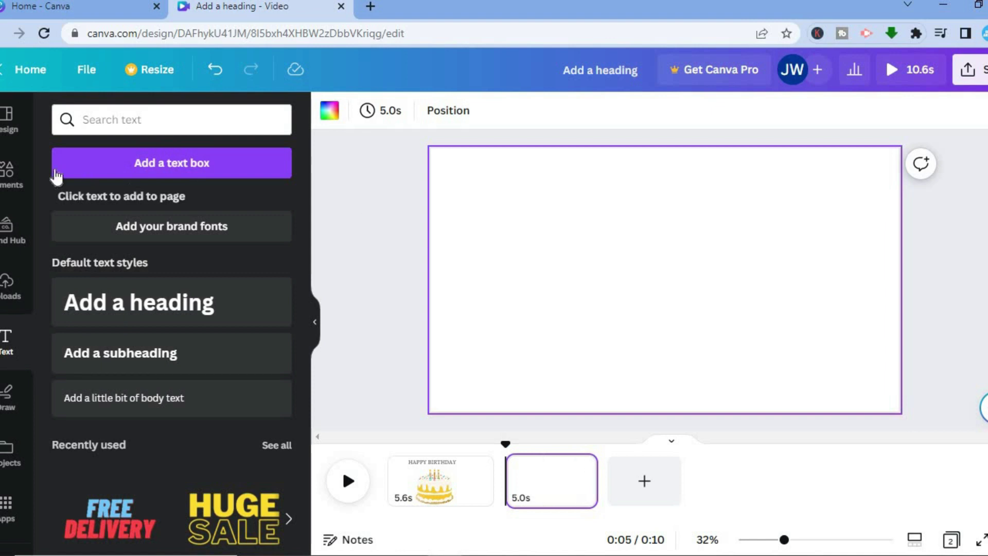
Step: Replace the cake search with 'GIFTS' and show all gift graphic results
{"action": "left_click", "coordinate": [9, 173]}
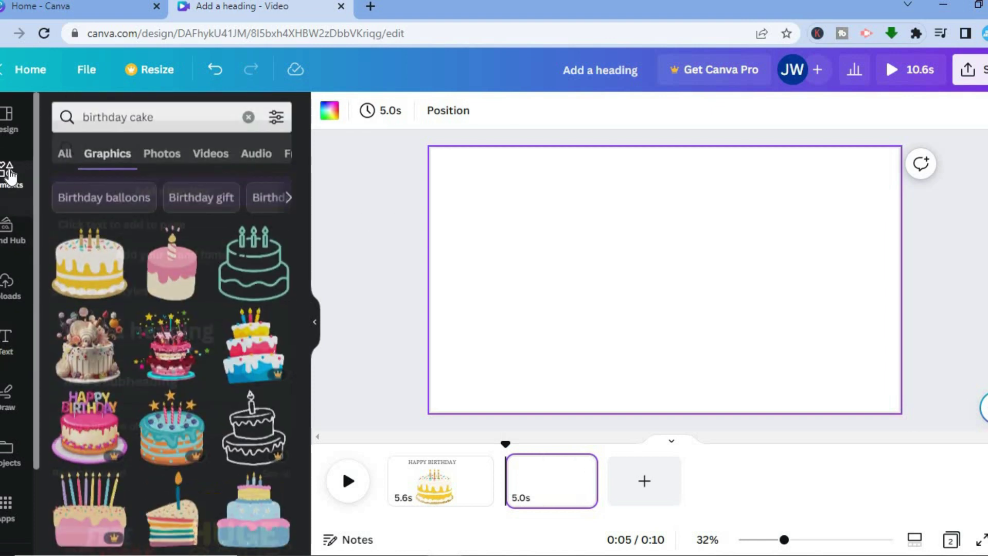
{"action": "left_click", "coordinate": [247, 119]}
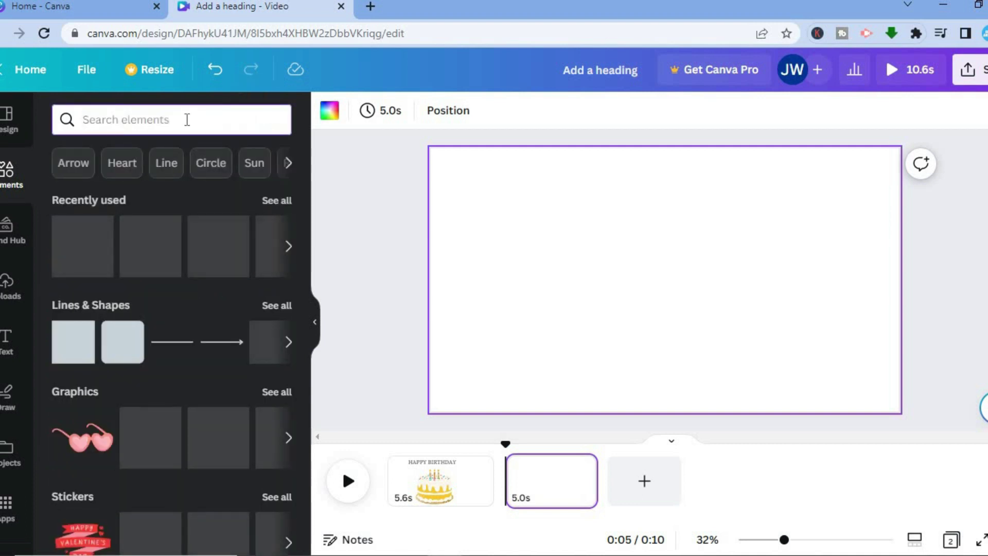
{"action": "type", "text": "GIFTS"}
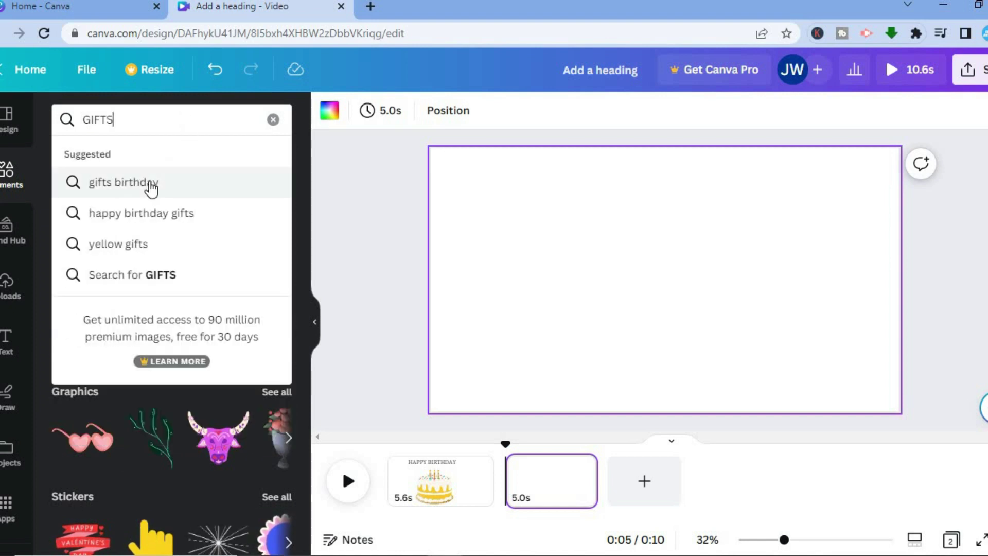
{"action": "left_click", "coordinate": [150, 183]}
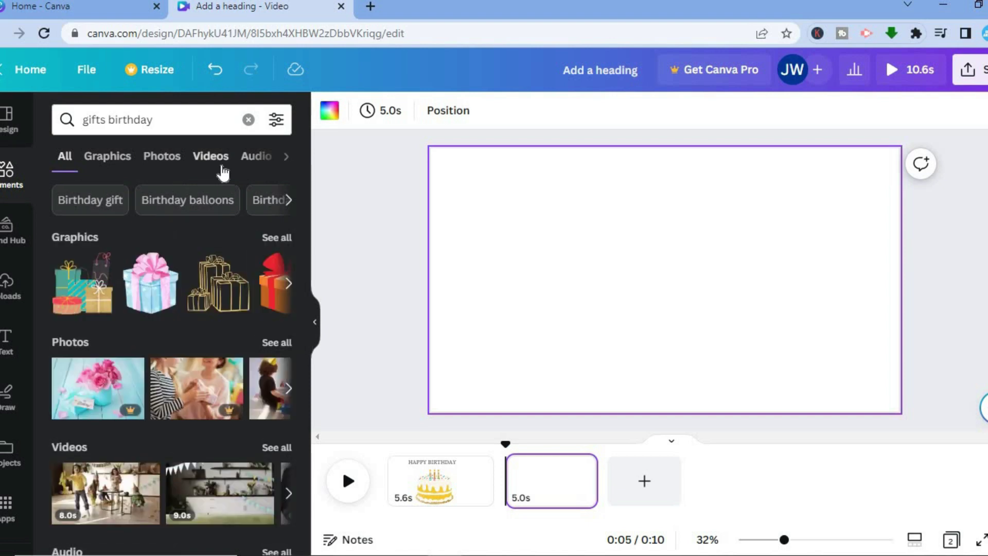
{"action": "left_click", "coordinate": [278, 227]}
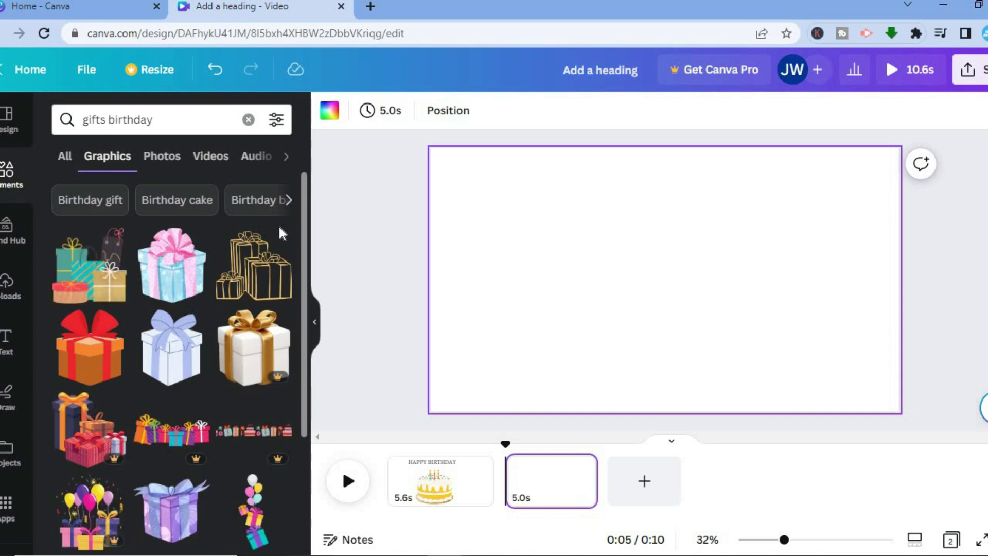
{"action": "mouse_move", "coordinate": [303, 242]}
{"action": "left_mouse_down"}
{"action": "mouse_move", "coordinate": [301, 323]}
{"action": "mouse_move", "coordinate": [304, 236]}
{"action": "left_mouse_up"}
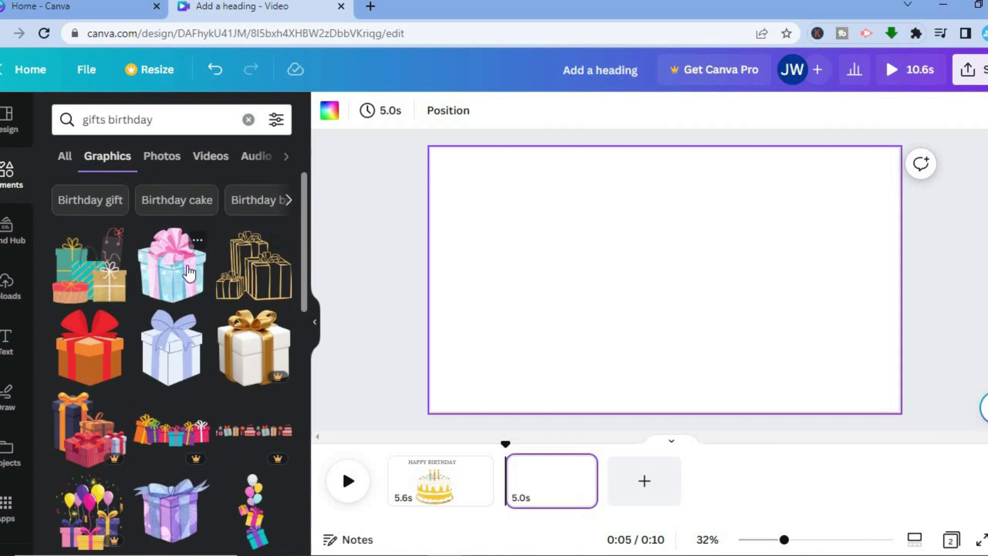
Step: Place and shrink a pink-and-blue gift box lower right and a gift pile lower left
{"action": "left_click_drag", "start_coordinate": [525, 199], "coordinate": [740, 261]}
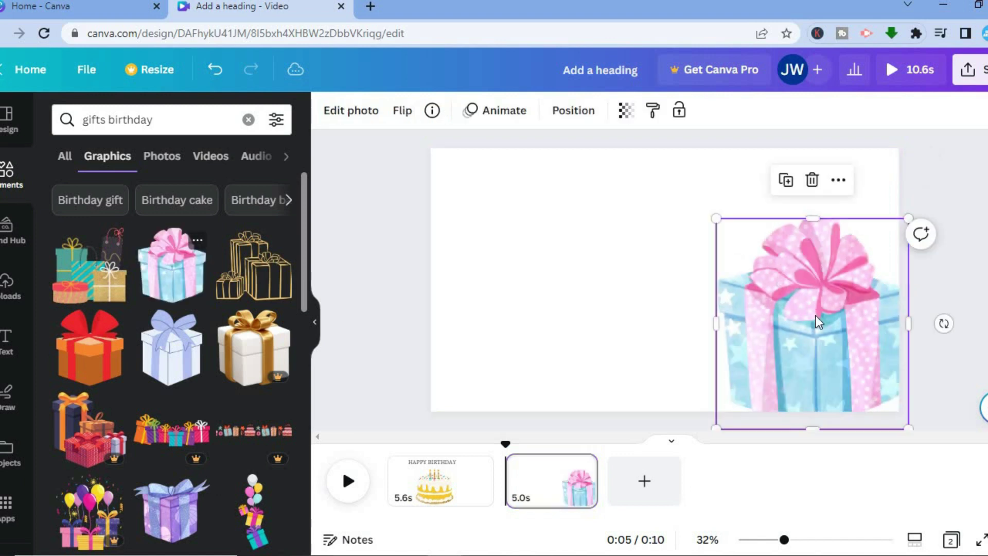
{"action": "left_click_drag", "start_coordinate": [717, 222], "coordinate": [768, 275]}
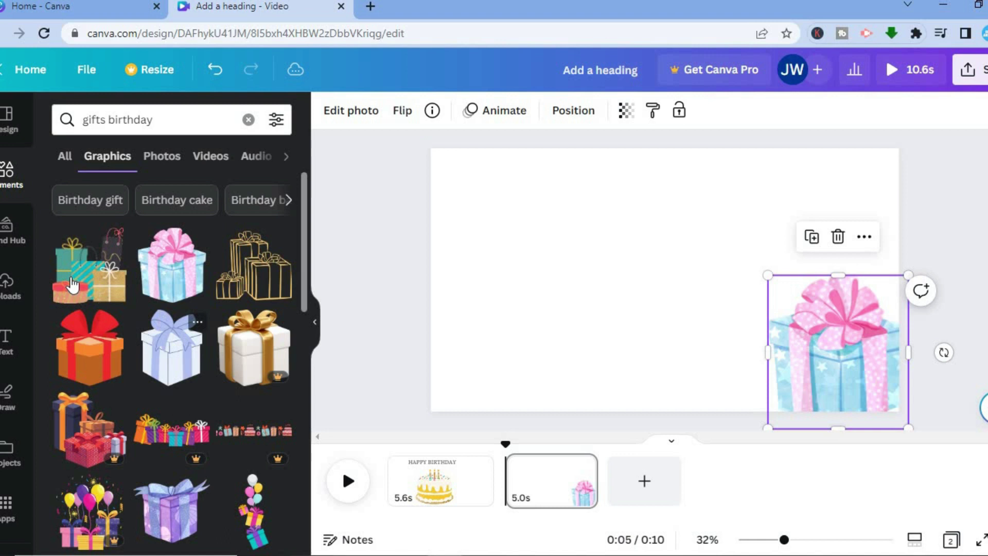
{"action": "left_click_drag", "start_coordinate": [72, 284], "coordinate": [452, 260]}
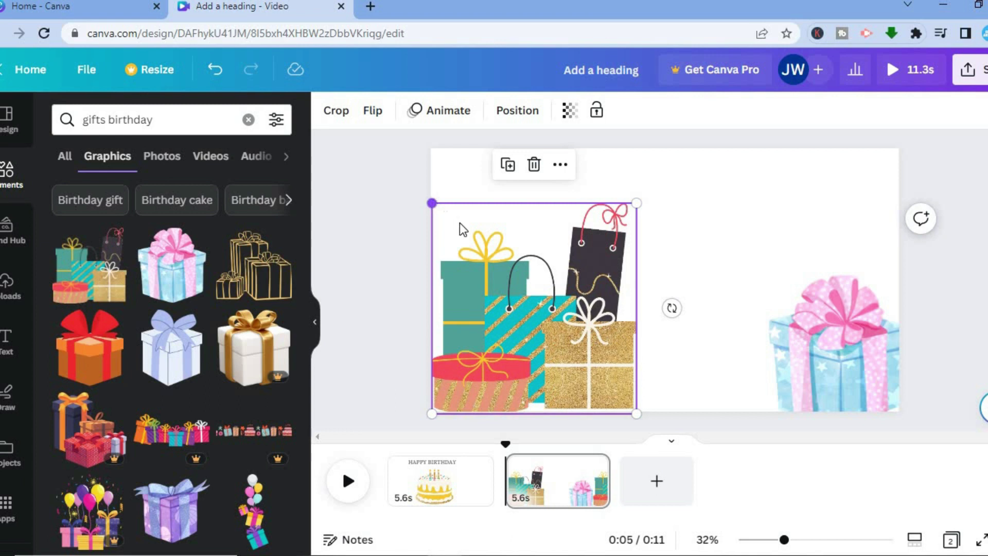
{"action": "left_click_drag", "start_coordinate": [463, 227], "coordinate": [464, 228]}
{"action": "left_click_drag", "start_coordinate": [518, 292], "coordinate": [499, 293]}
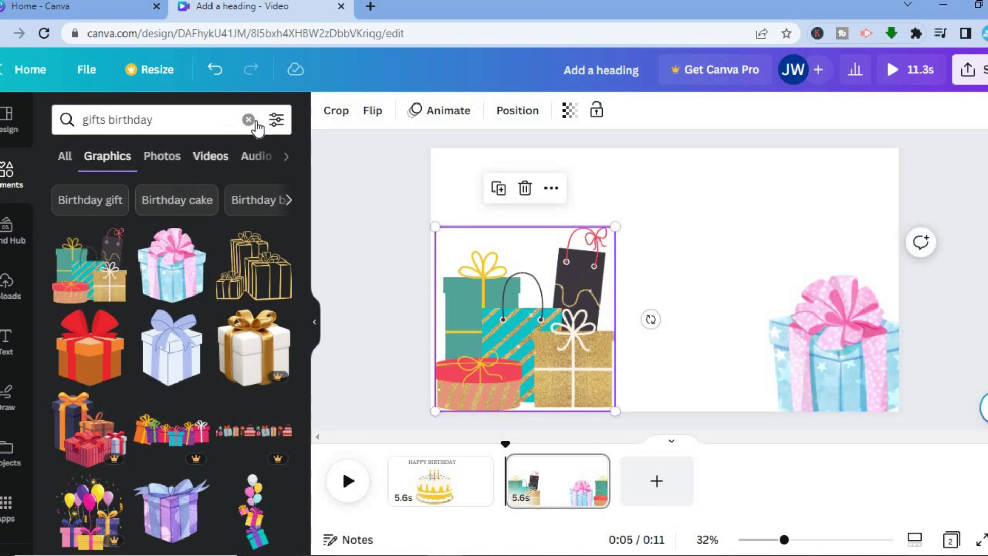
Step: Replace the gifts search with a search for 'BOY' graphics
{"action": "key", "text": "ctrl+a"}
{"action": "key", "text": "BackSpace"}
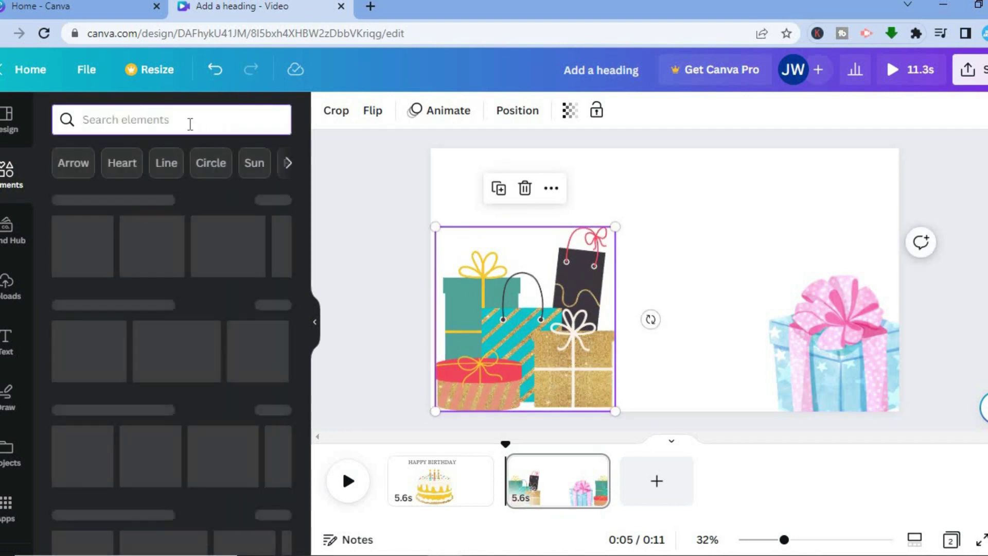
{"action": "type", "text": "BOY"}
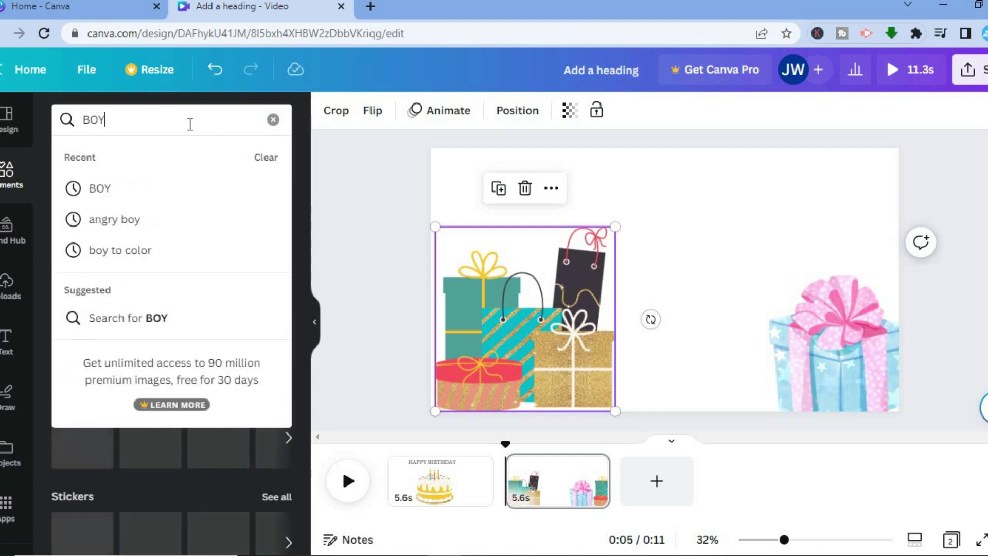
{"action": "key", "text": "Return"}
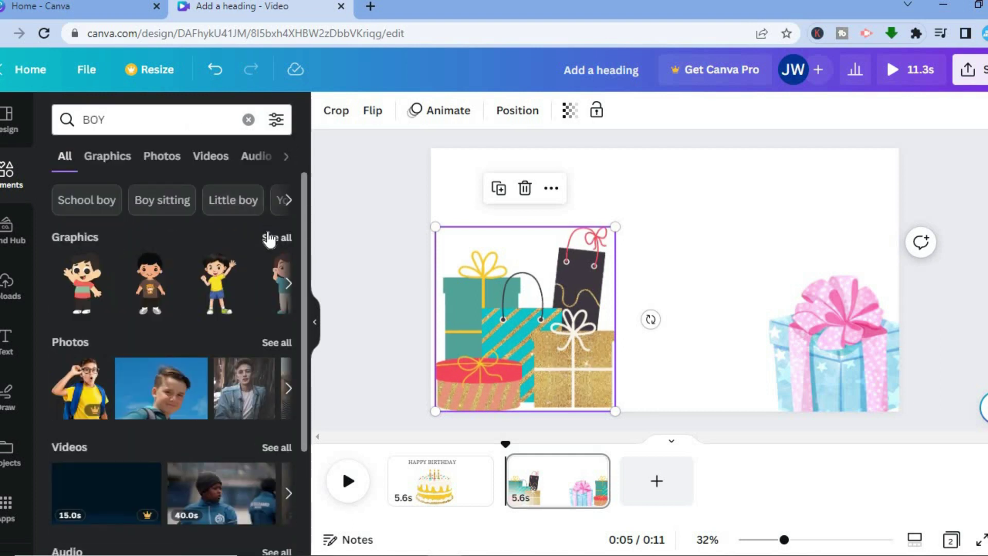
Step: Place the striped-shirt waving boy right of the gift pile and enlarge him
{"action": "left_click", "coordinate": [268, 237]}
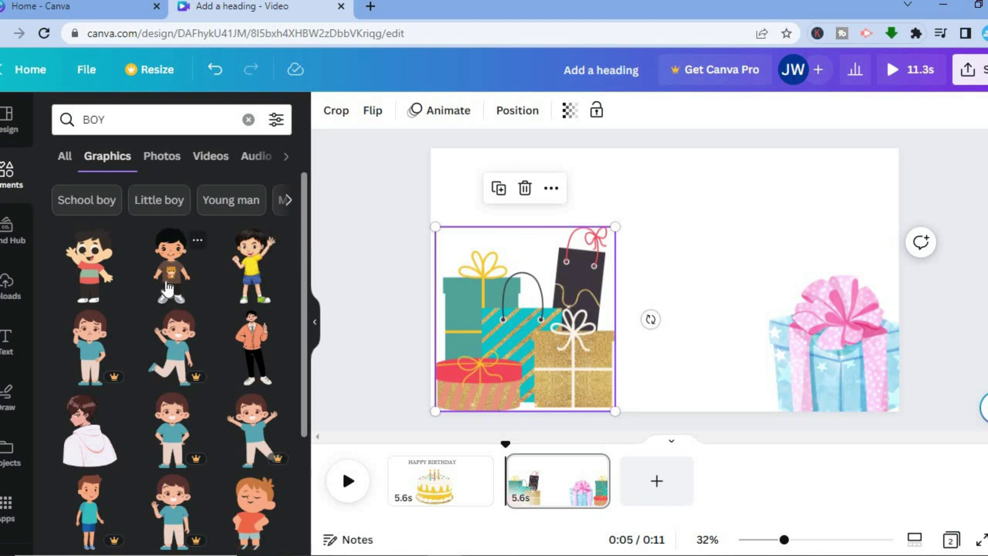
{"action": "left_click_drag", "start_coordinate": [422, 156], "coordinate": [693, 356]}
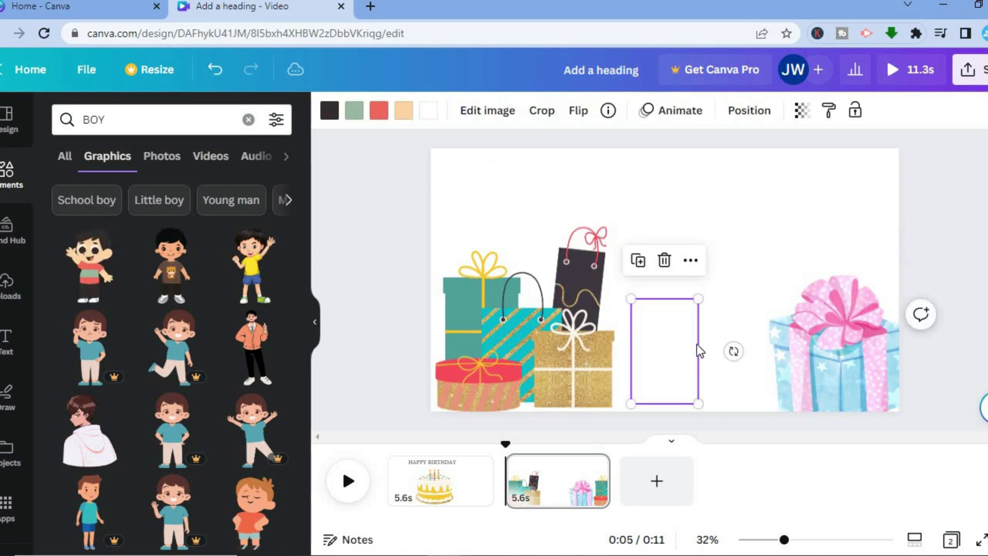
{"action": "left_click_drag", "start_coordinate": [719, 235], "coordinate": [743, 227]}
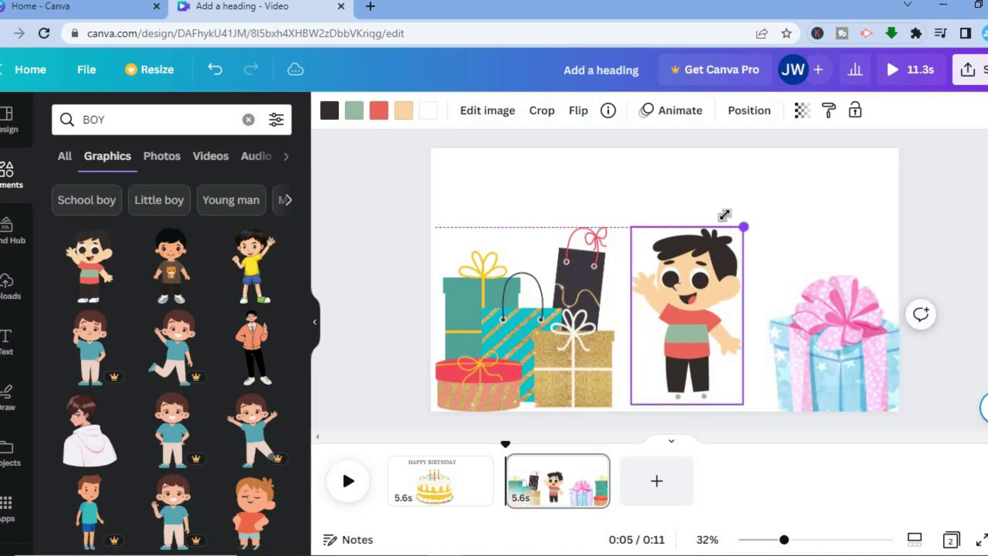
{"action": "left_click_drag", "start_coordinate": [745, 410], "coordinate": [749, 411]}
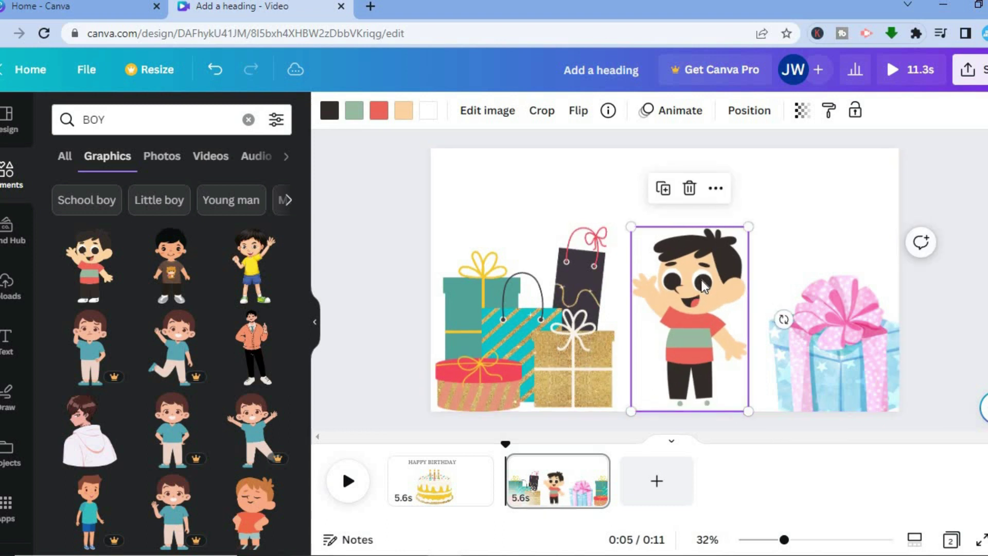
Step: Record a custom motion path moving the boy up to the page top and back
{"action": "left_click", "coordinate": [682, 115]}
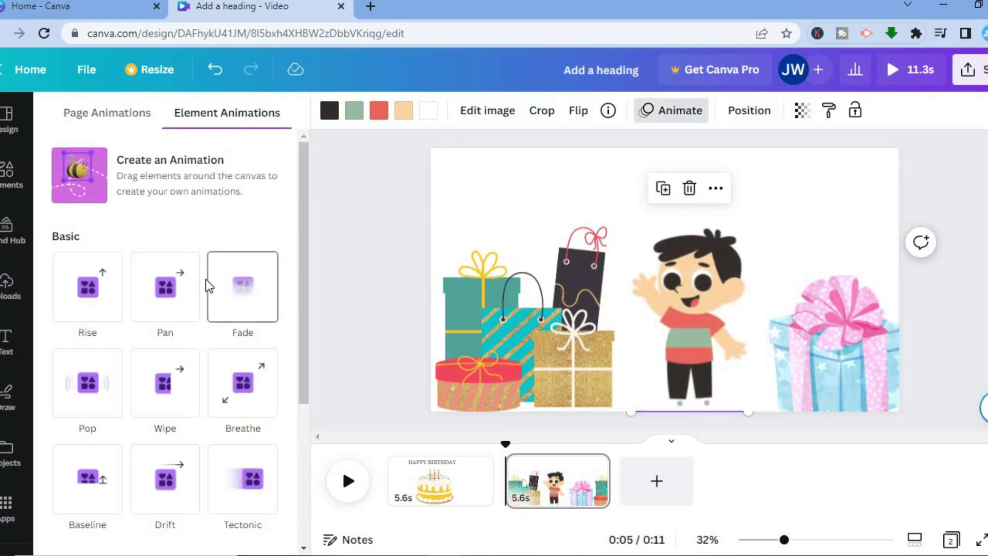
{"action": "left_click", "coordinate": [93, 193]}
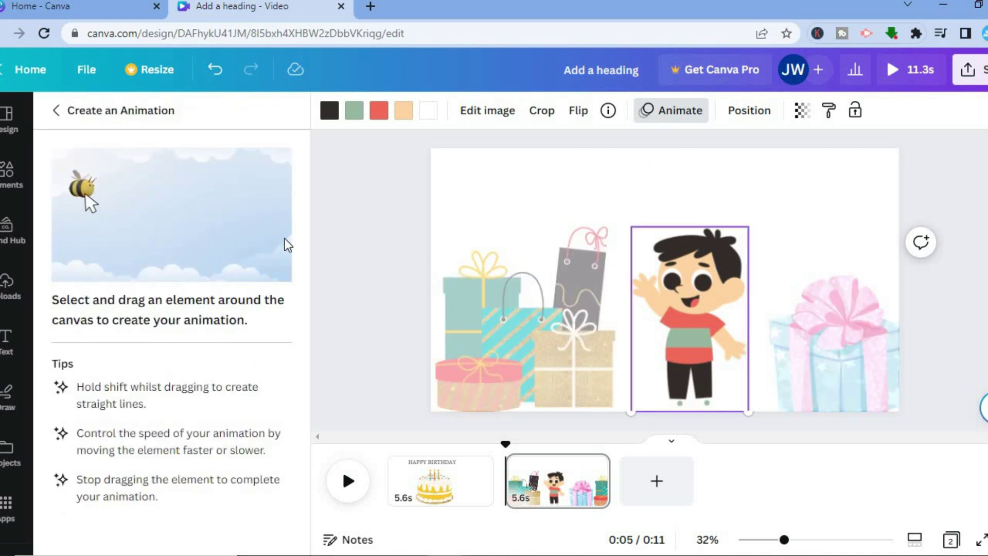
{"action": "mouse_move", "coordinate": [699, 344]}
{"action": "left_mouse_down"}
{"action": "mouse_move", "coordinate": [705, 227]}
{"action": "mouse_move", "coordinate": [710, 362]}
{"action": "mouse_move", "coordinate": [709, 340]}
{"action": "left_mouse_up"}
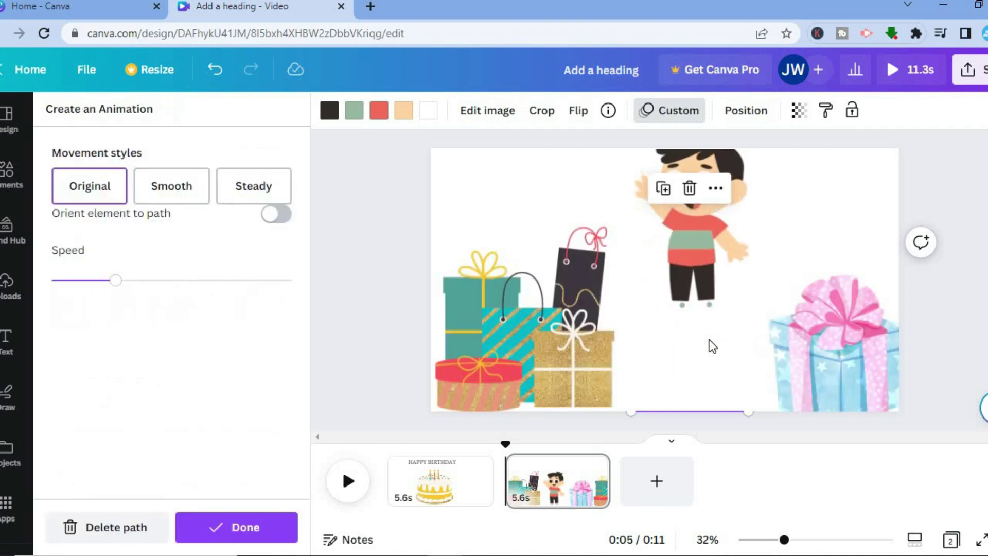
{"action": "left_click", "coordinate": [548, 335]}
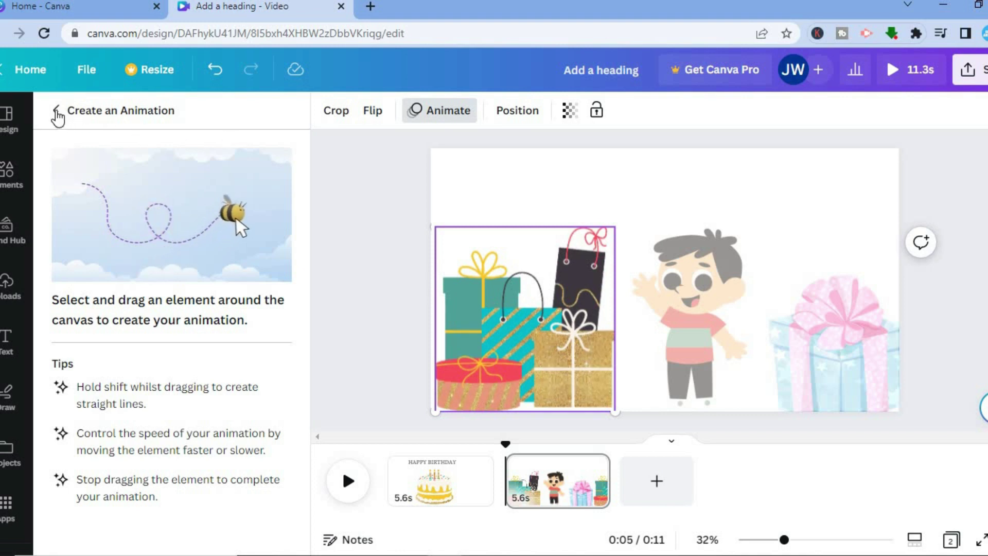
Step: Apply the Pop animation to the gift pile instead of Breathe
{"action": "left_click", "coordinate": [57, 110]}
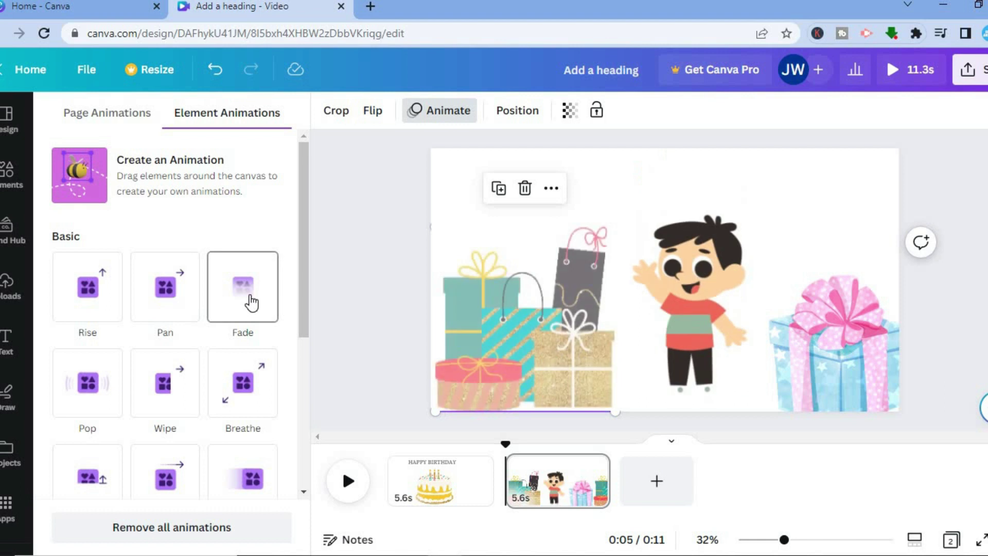
{"action": "left_click", "coordinate": [254, 390]}
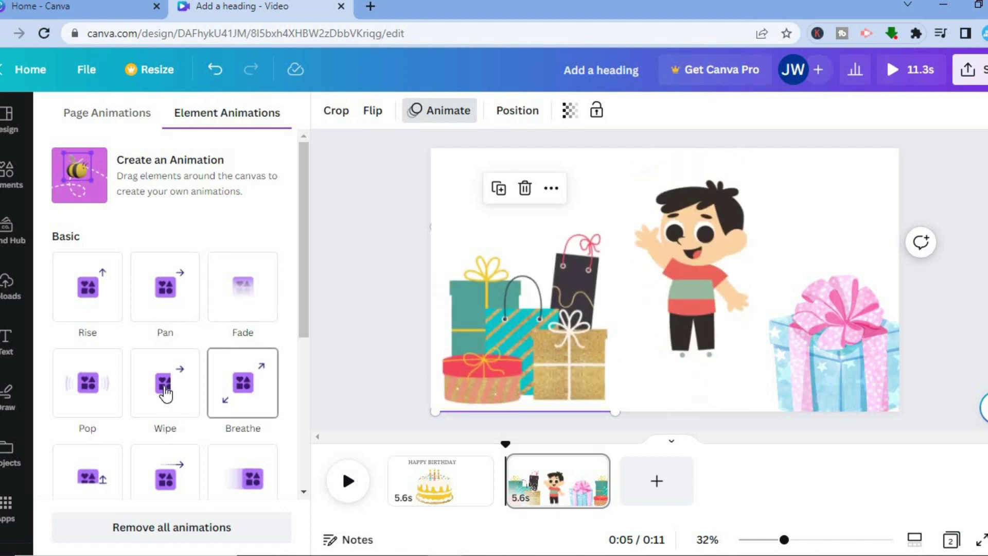
{"action": "left_click", "coordinate": [82, 402]}
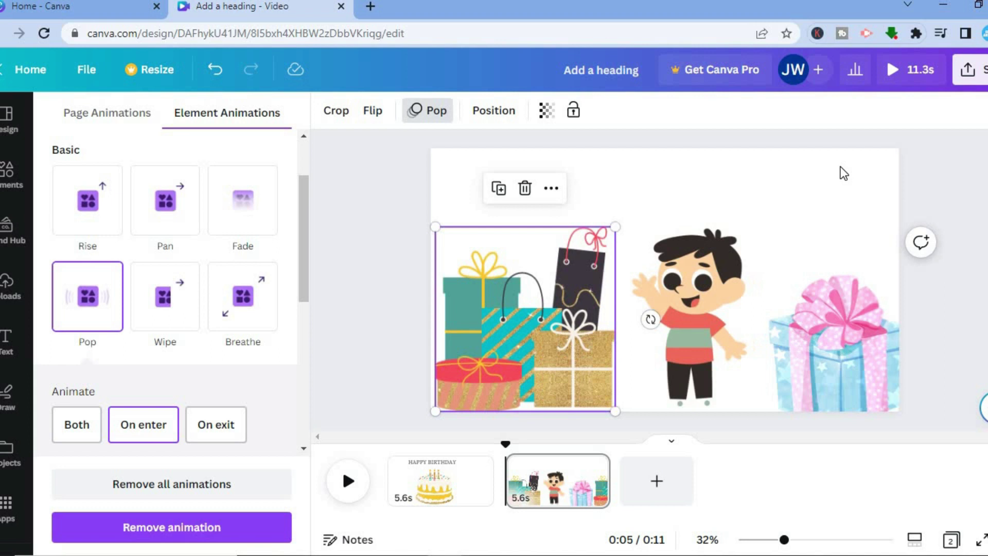
{"action": "left_click", "coordinate": [879, 167]}
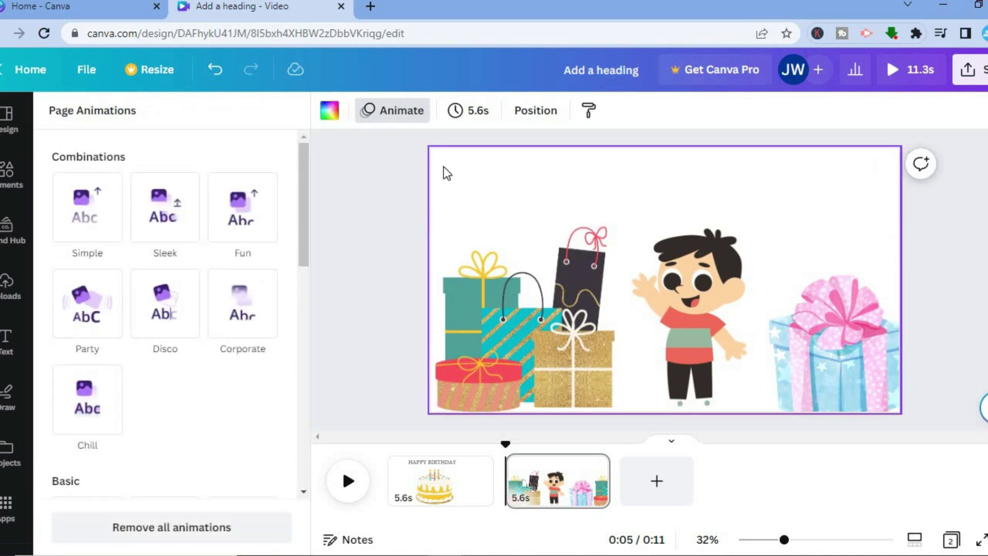
Step: Set page 2's background to light blue #b5e5f5 and add a third page
{"action": "left_click", "coordinate": [329, 112]}
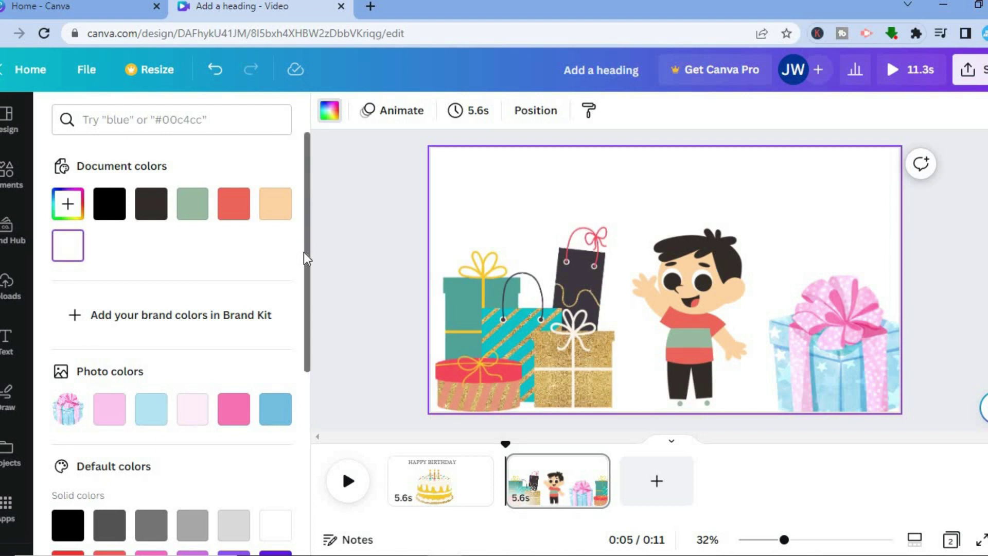
{"action": "scroll", "coordinate": [303, 288], "scroll_direction": "down", "scroll_amount": 2}
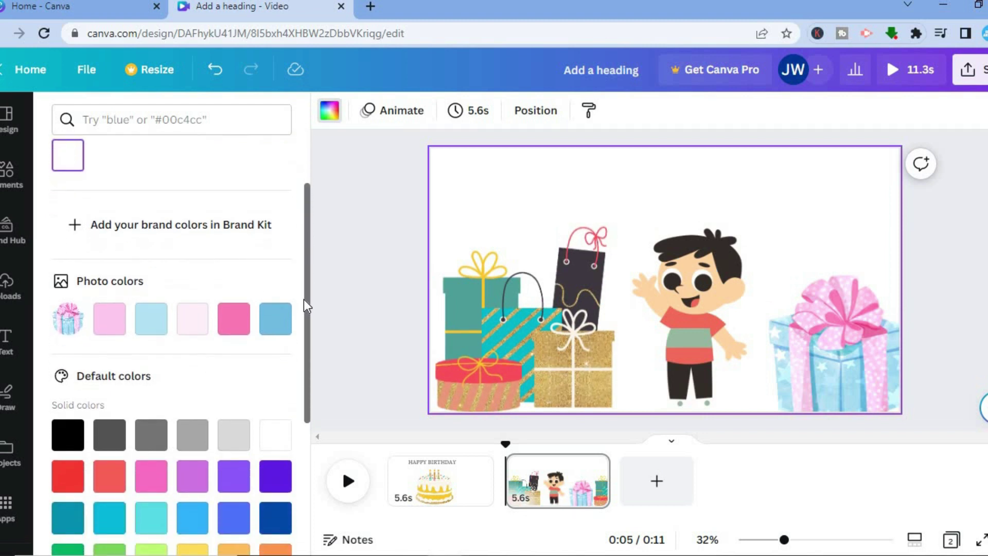
{"action": "scroll", "coordinate": [304, 285], "scroll_direction": "up", "scroll_amount": 1}
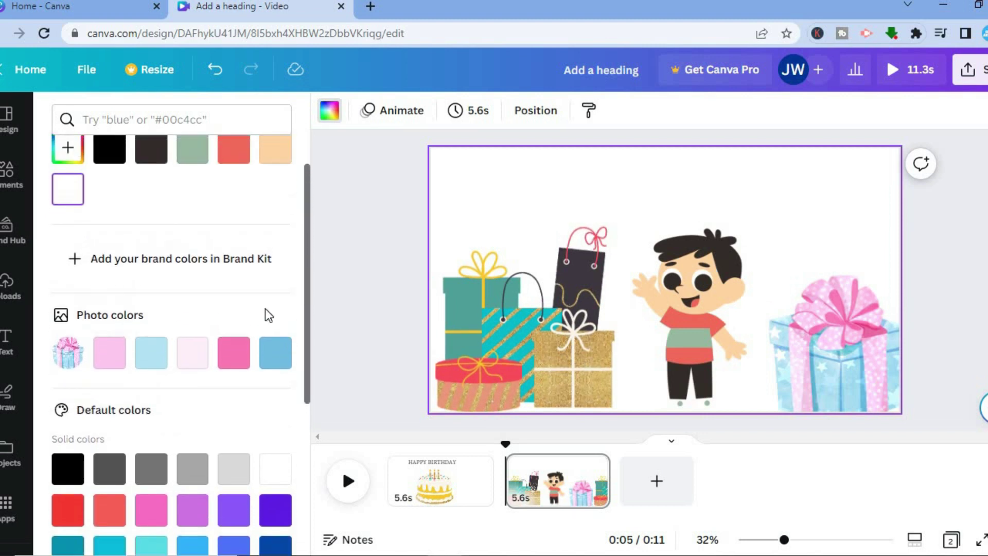
{"action": "left_click", "coordinate": [151, 353]}
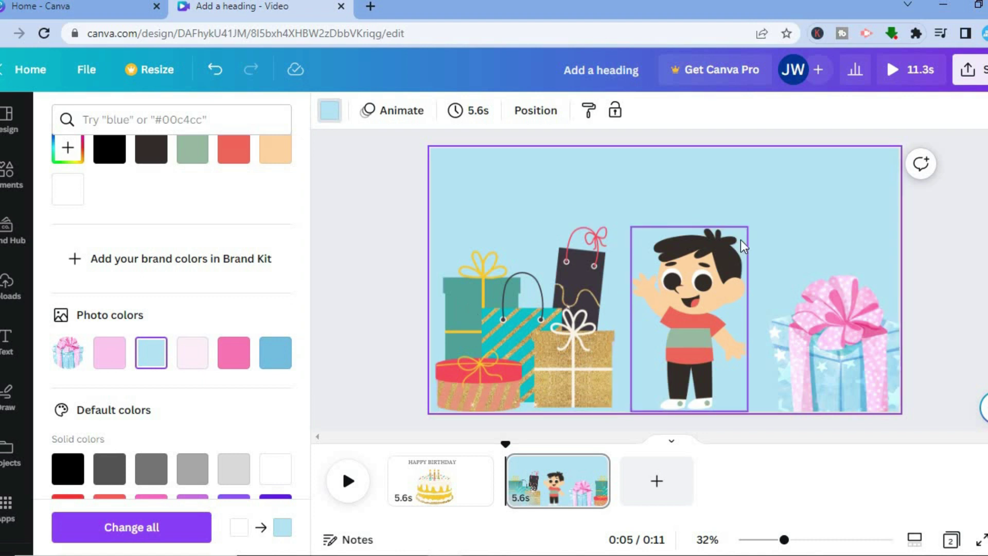
{"action": "left_click", "coordinate": [655, 489]}
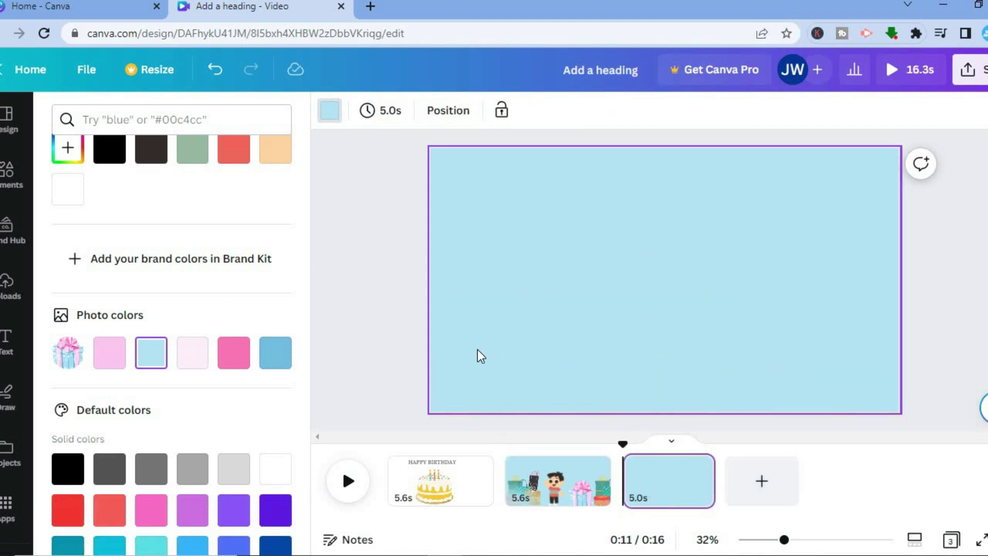
Step: Search the Elements library for CELEBRATION
{"action": "left_click", "coordinate": [21, 183]}
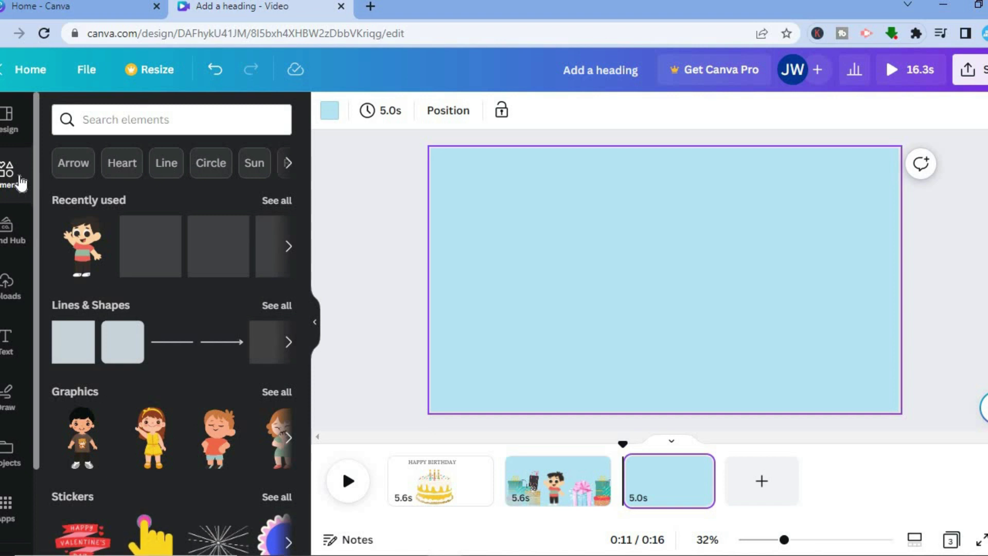
{"action": "left_click", "coordinate": [155, 118]}
{"action": "type", "text": "CELE"}
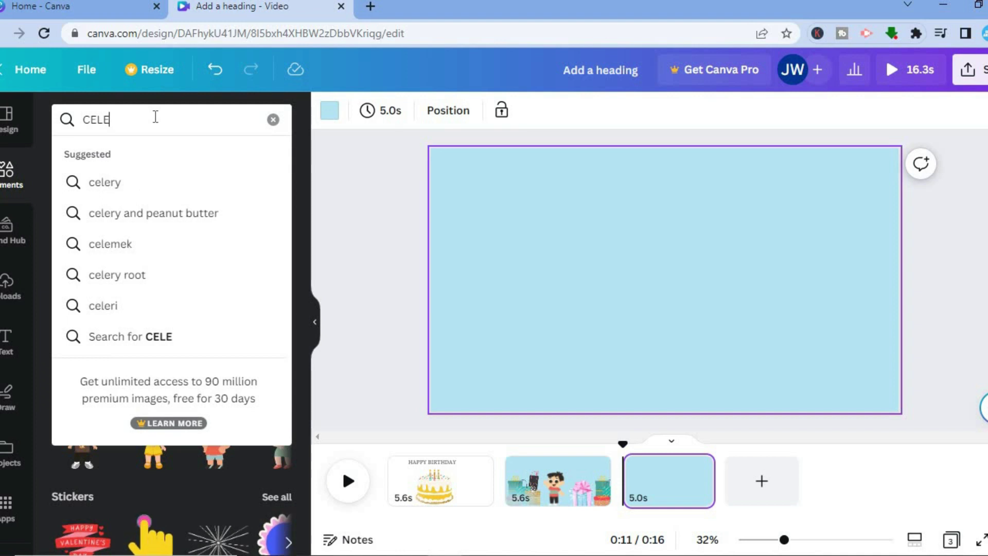
{"action": "type", "text": "BR"}
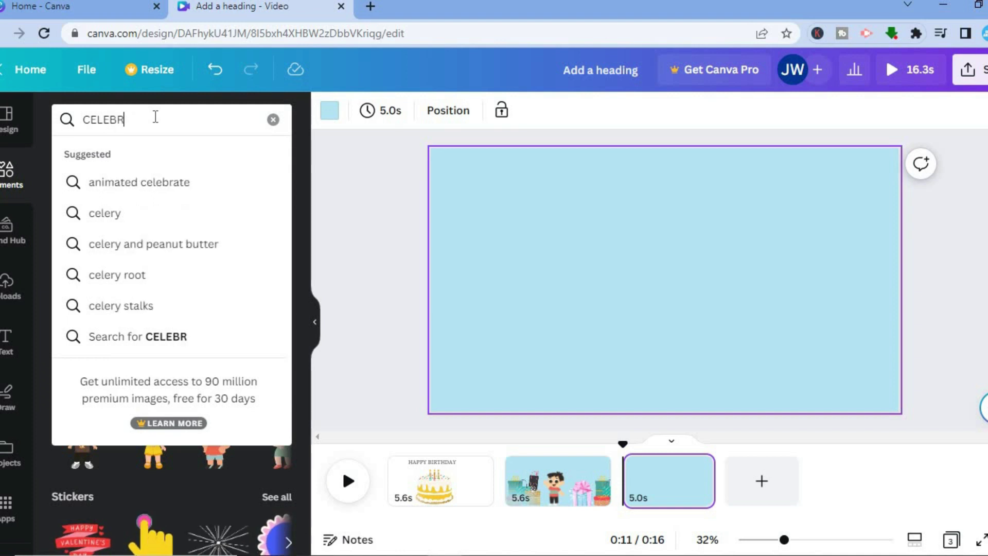
{"action": "type", "text": "ATION"}
{"action": "key", "text": "Return"}
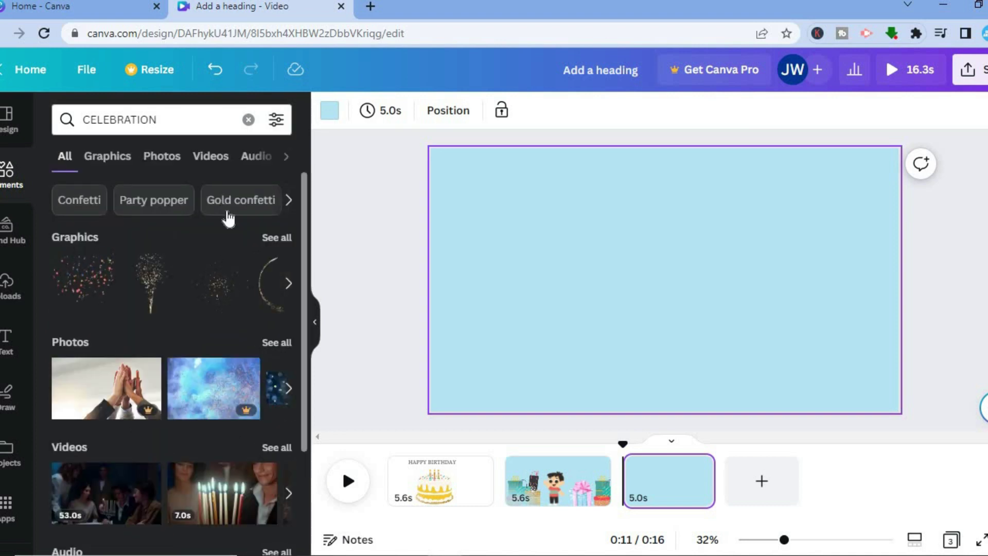
Step: Drag the colourful confetti graphic onto page 3 and shift it up and left
{"action": "left_click", "coordinate": [277, 239]}
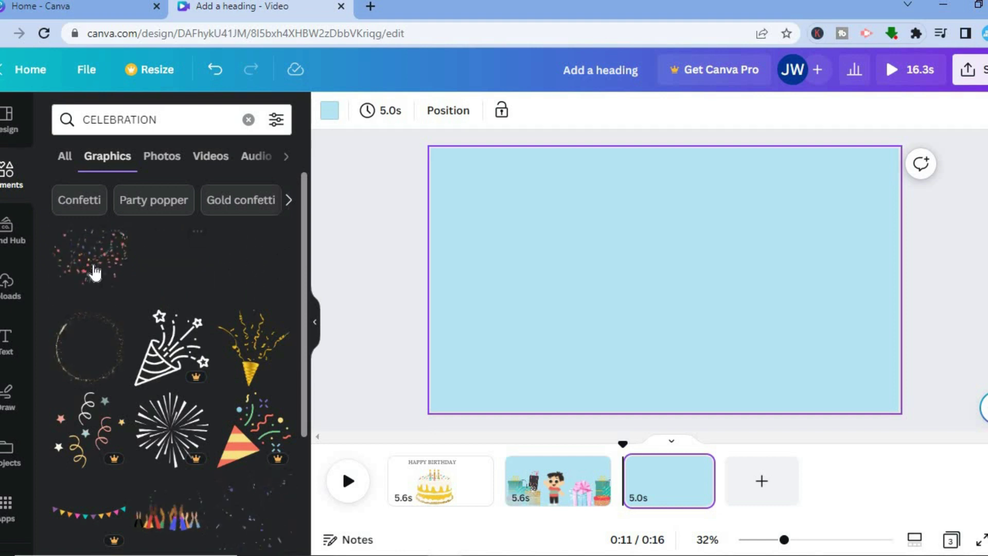
{"action": "left_click_drag", "start_coordinate": [713, 255], "coordinate": [657, 271]}
{"action": "left_click_drag", "start_coordinate": [672, 231], "coordinate": [644, 250]}
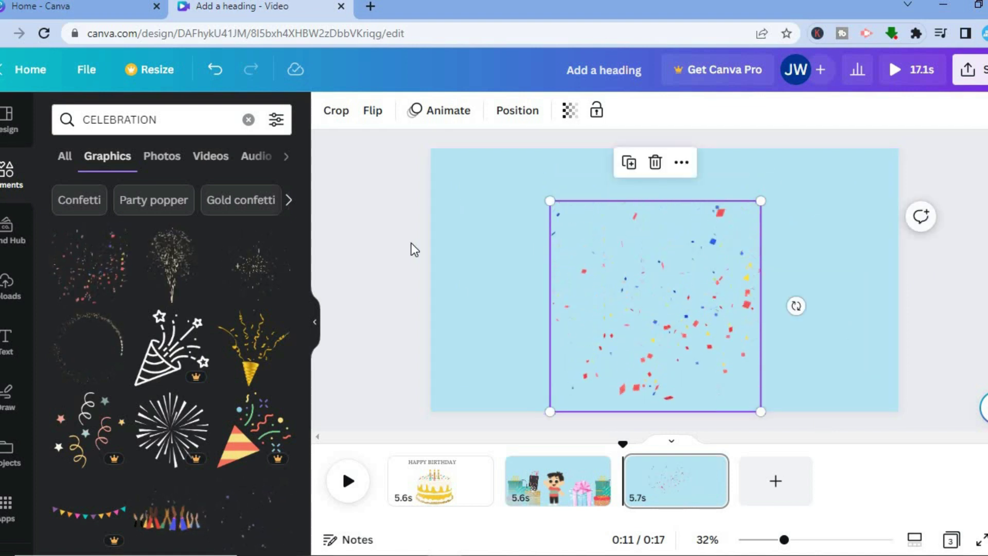
{"action": "left_click", "coordinate": [468, 215]}
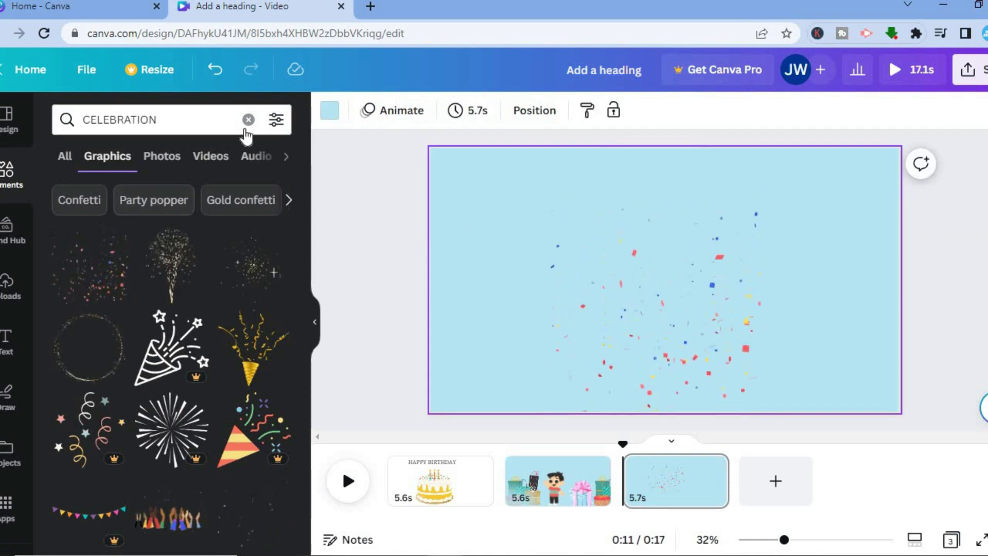
Step: Replace the search with RABBIT and show all rabbit graphics
{"action": "left_click", "coordinate": [248, 120]}
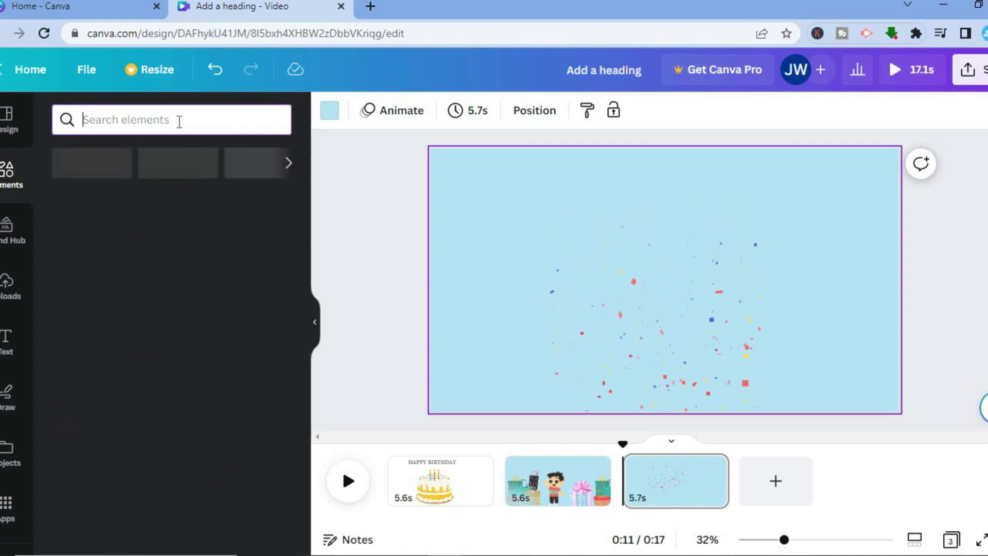
{"action": "type", "text": "R"}
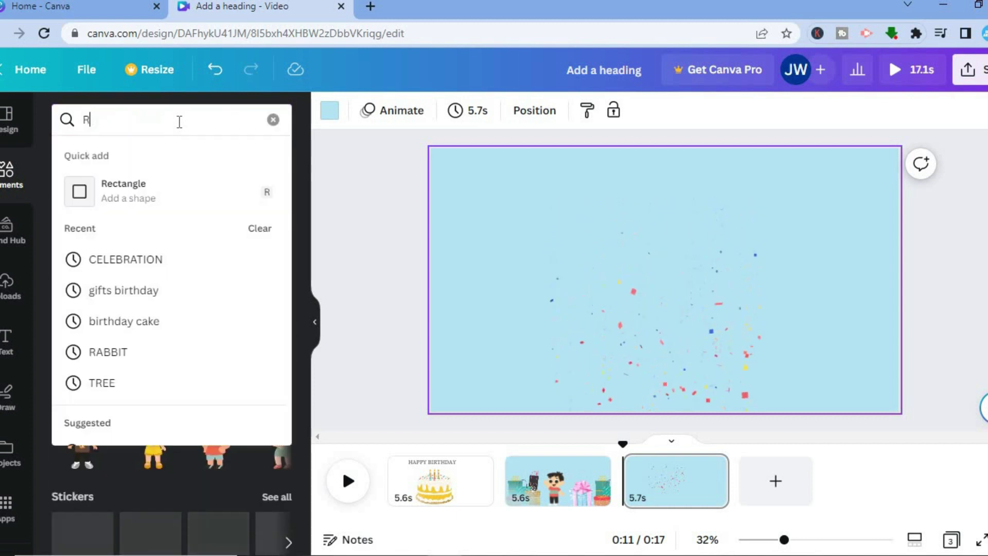
{"action": "type", "text": "ABBIT"}
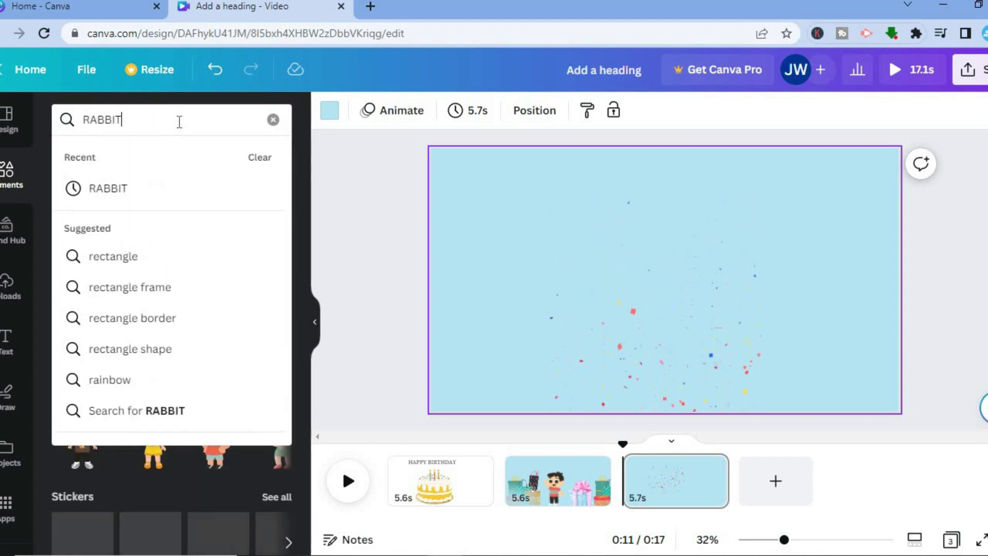
{"action": "key", "text": "Return"}
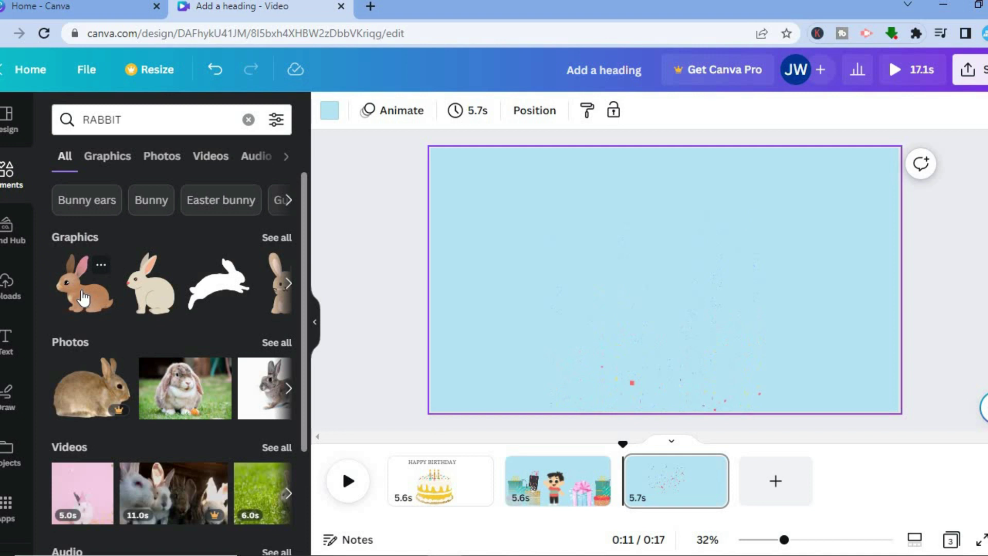
{"action": "left_click", "coordinate": [283, 238]}
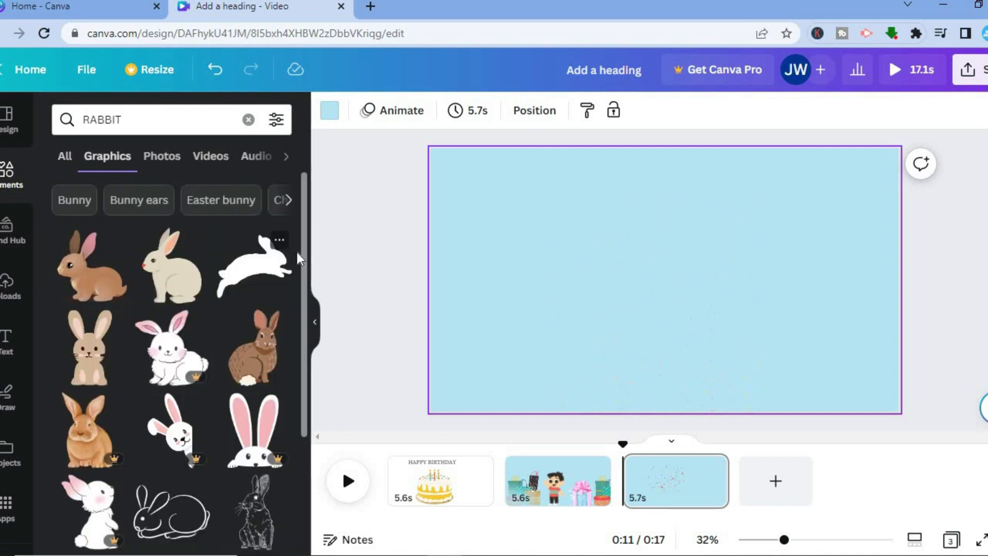
Step: Drop the beige rabbit onto page 3, shrinking it into the lower-right corner
{"action": "left_click_drag", "start_coordinate": [302, 255], "coordinate": [303, 288]}
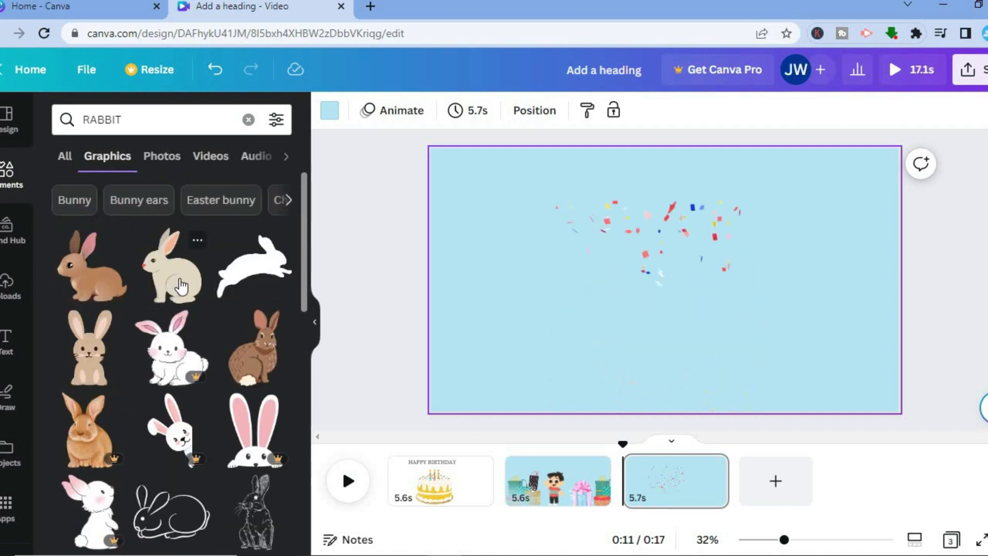
{"action": "left_click_drag", "start_coordinate": [782, 276], "coordinate": [799, 263]}
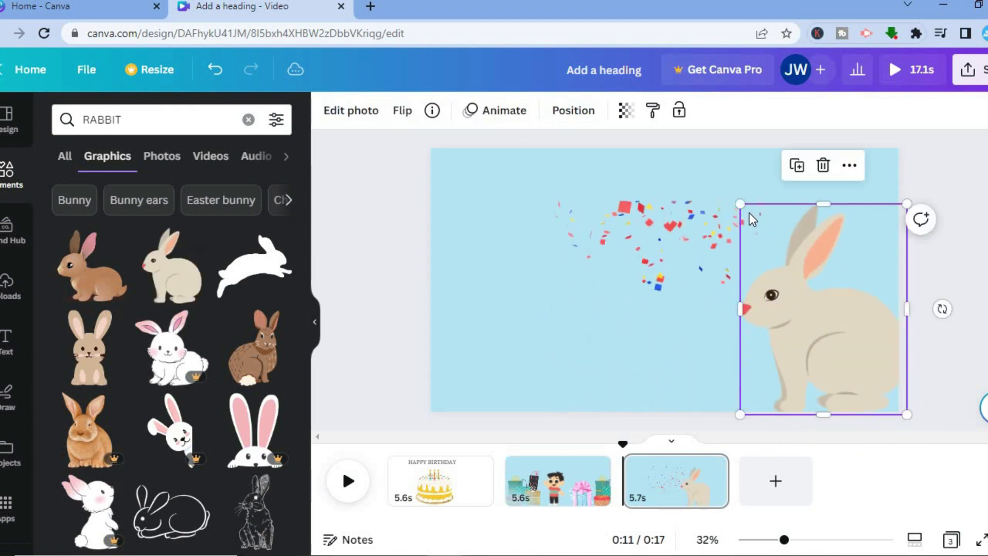
{"action": "left_click_drag", "start_coordinate": [740, 204], "coordinate": [800, 280]}
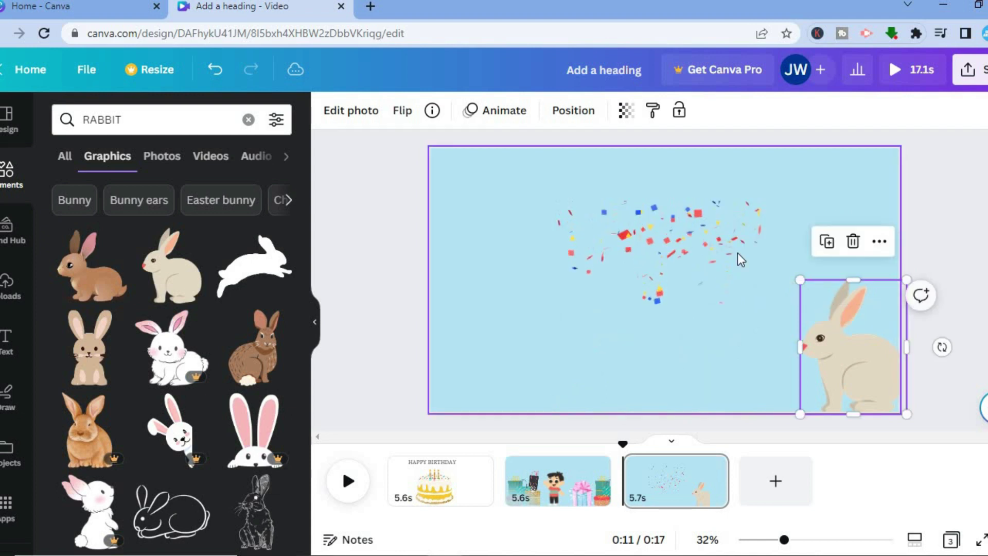
{"action": "left_click", "coordinate": [490, 111]}
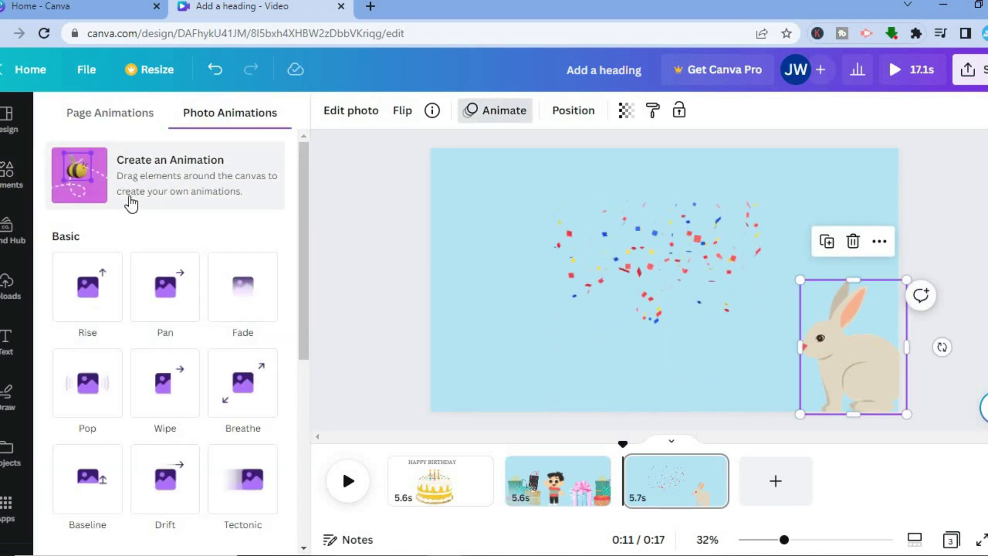
Step: Give the rabbit a Steady custom path sliding left across page 3, then return to page 1
{"action": "left_click", "coordinate": [114, 195]}
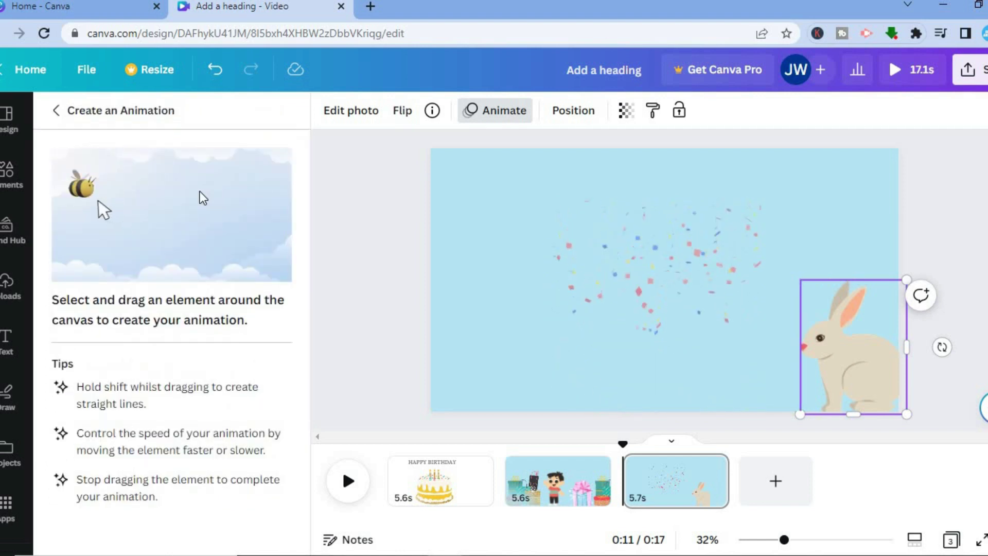
{"action": "left_click_drag", "start_coordinate": [849, 347], "coordinate": [417, 346]}
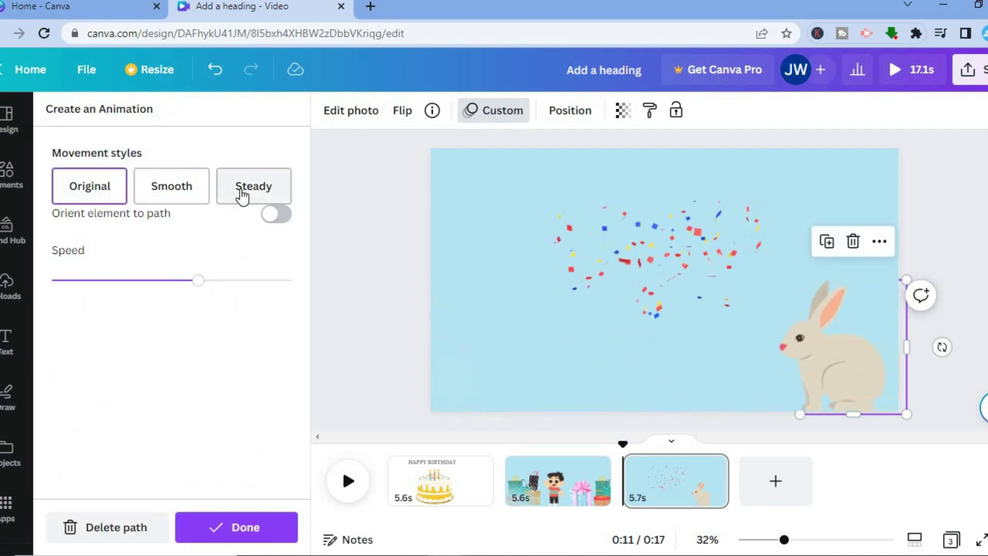
{"action": "left_click", "coordinate": [242, 195]}
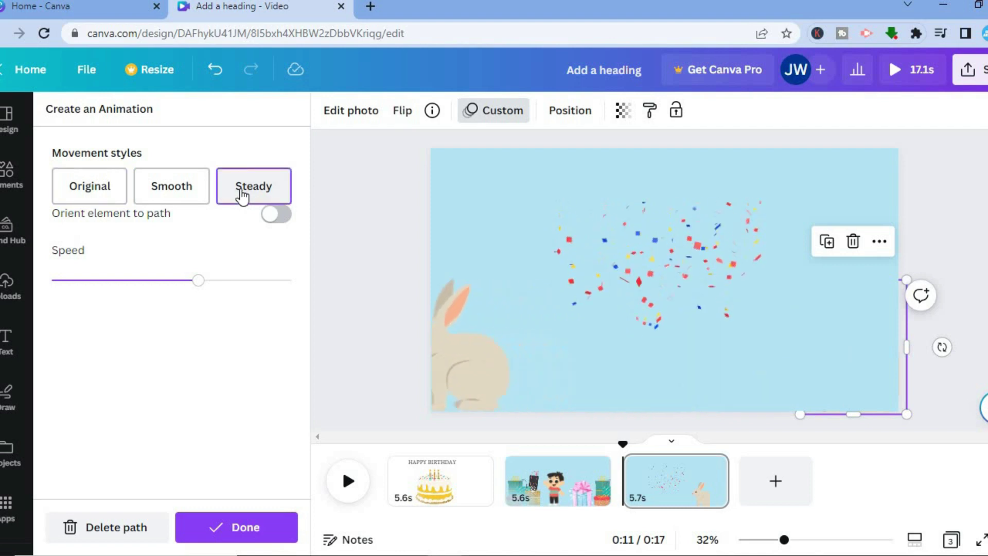
{"action": "left_click", "coordinate": [226, 535]}
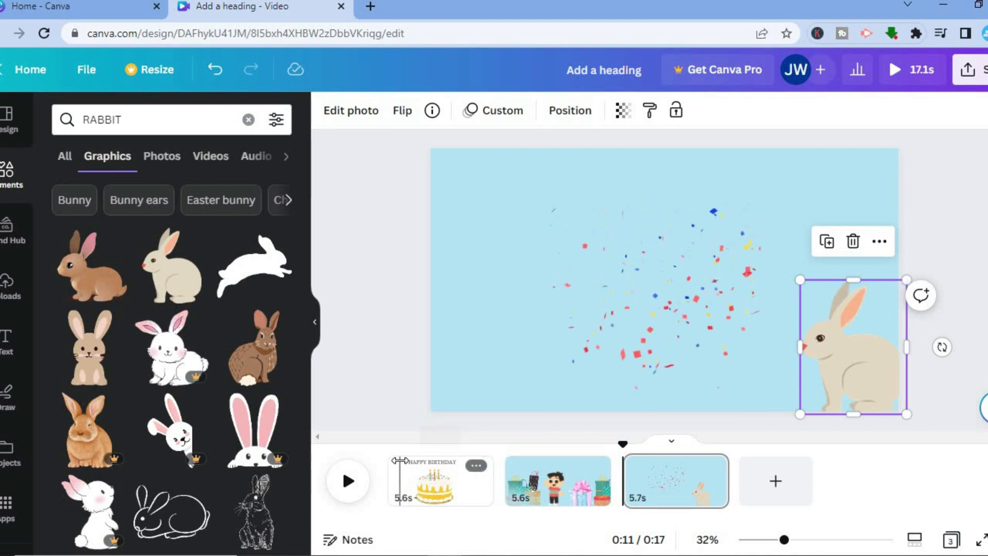
{"action": "left_click", "coordinate": [401, 468]}
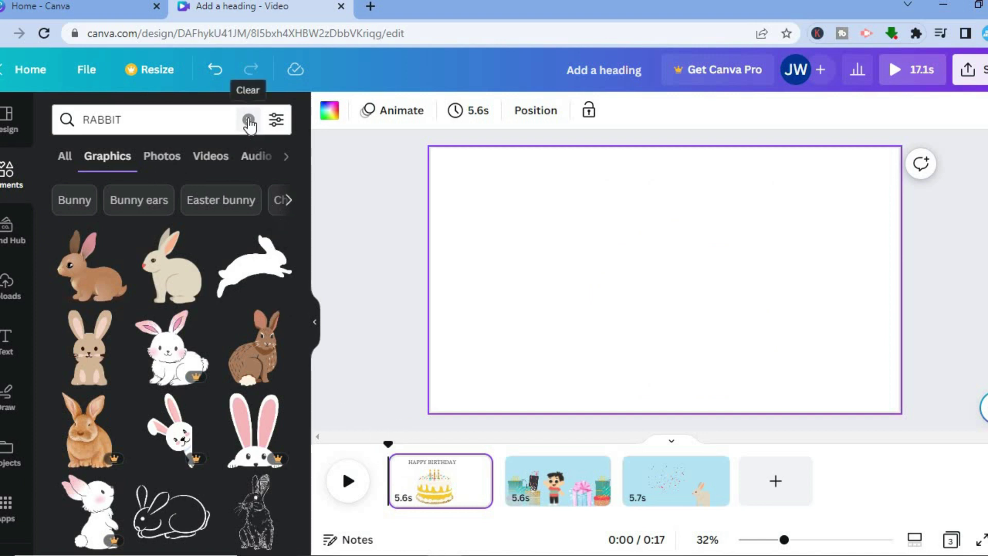
Step: Search BIRTHDAY audio and add the Happy Birthday Party Song under all three pages
{"action": "left_click", "coordinate": [248, 119]}
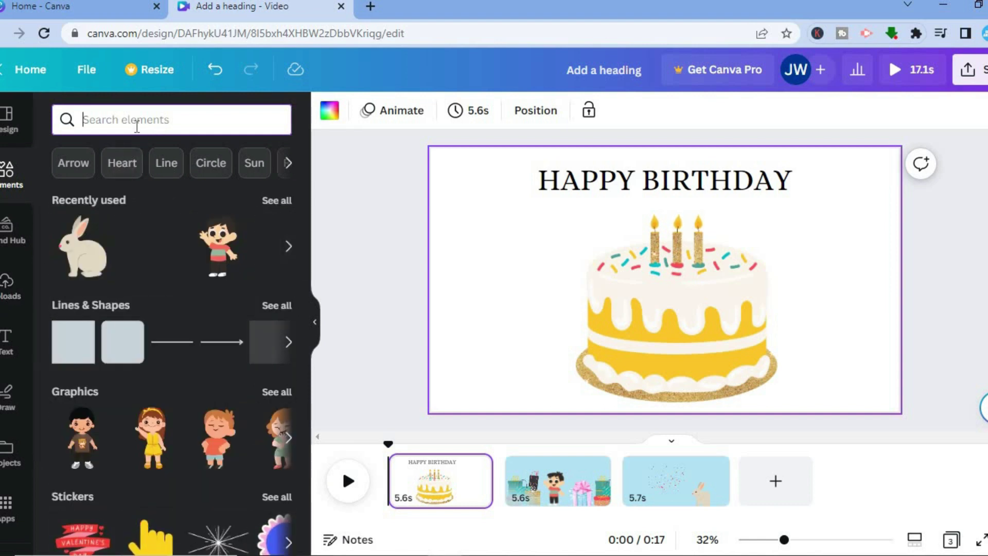
{"action": "type", "text": "B"}
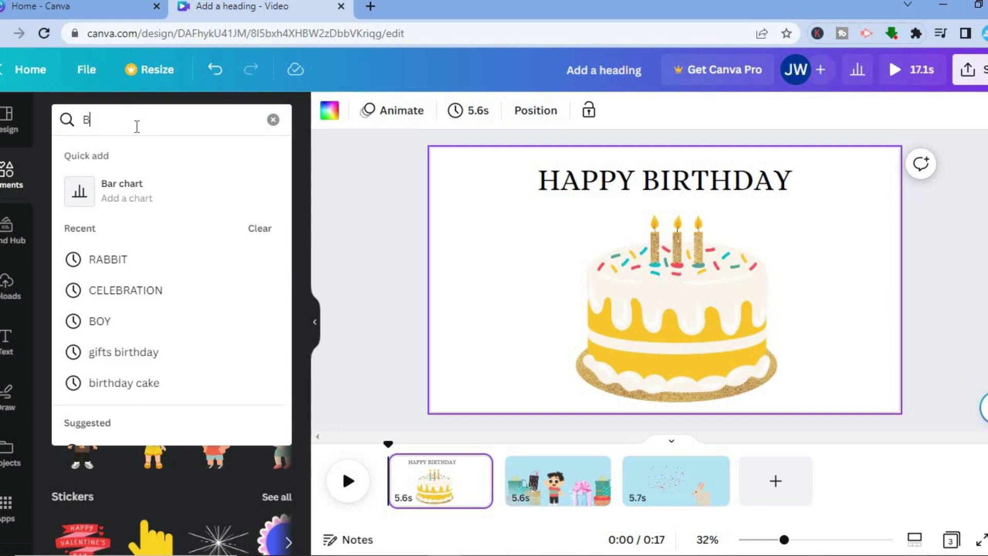
{"action": "type", "text": "lR"}
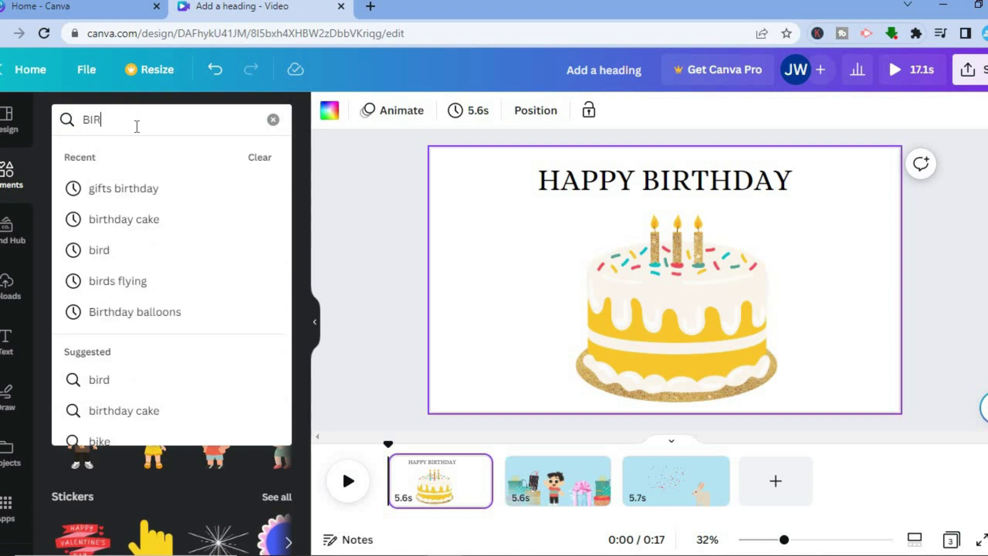
{"action": "type", "text": "THDAY"}
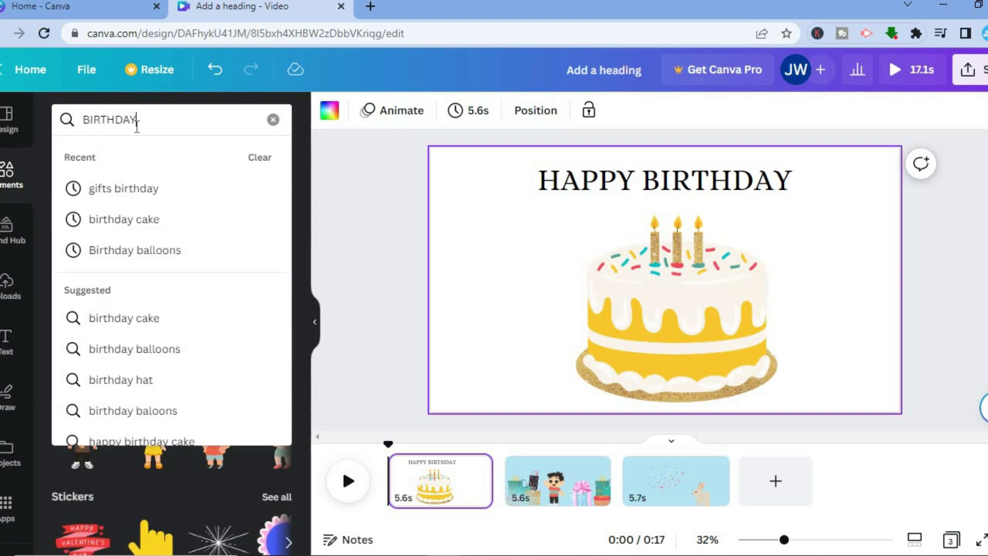
{"action": "key", "text": "Return"}
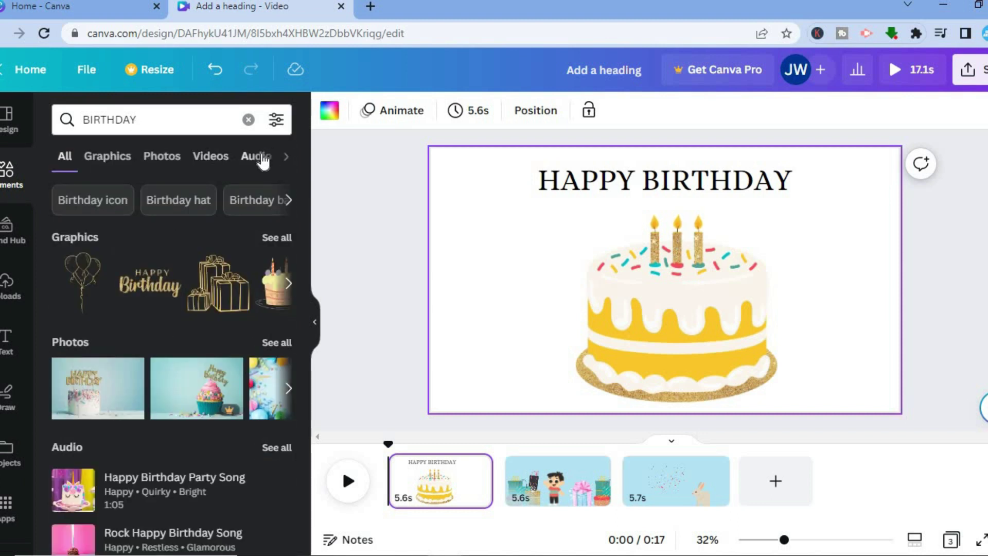
{"action": "left_click", "coordinate": [262, 160]}
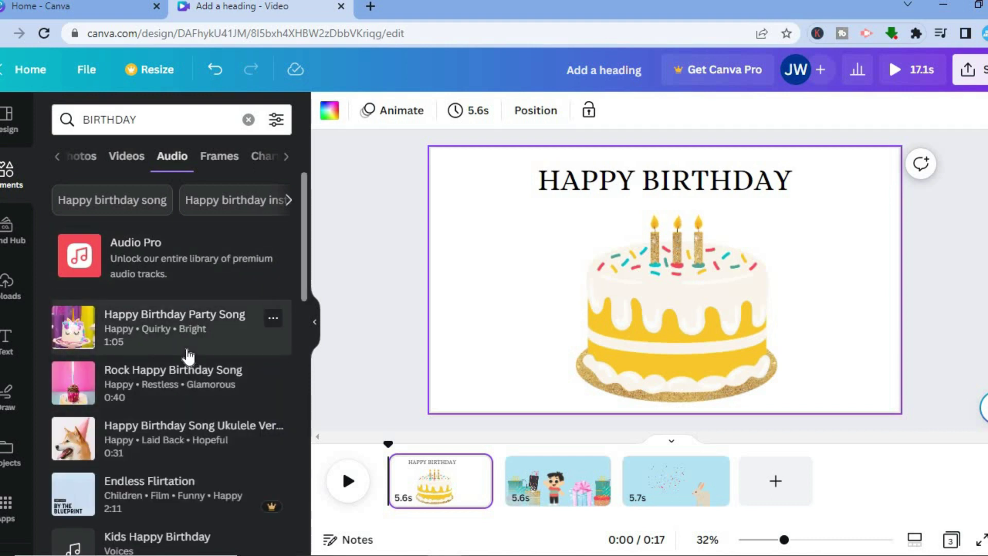
{"action": "left_click", "coordinate": [181, 342]}
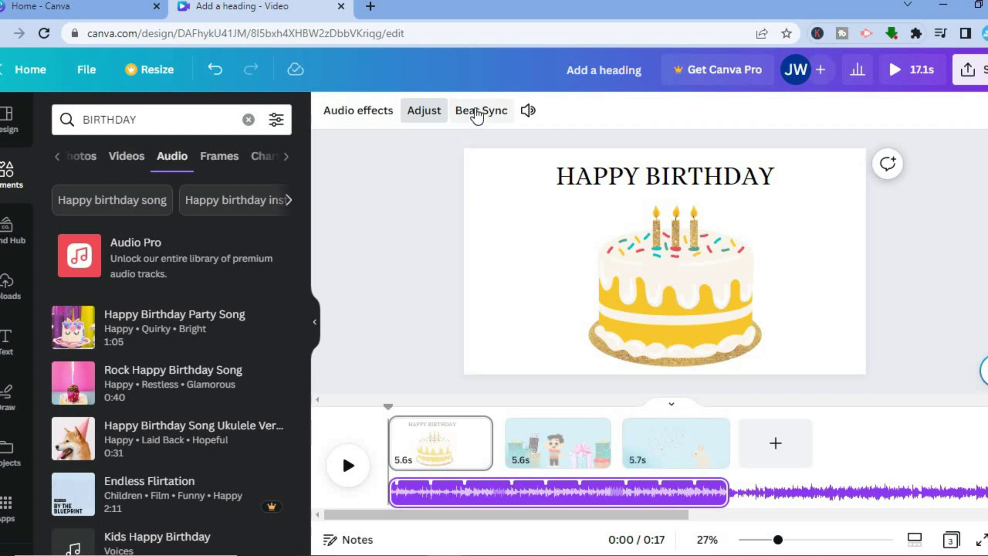
Step: Show Beat Sync markers on the song, then play and pause the video preview
{"action": "left_click", "coordinate": [477, 111]}
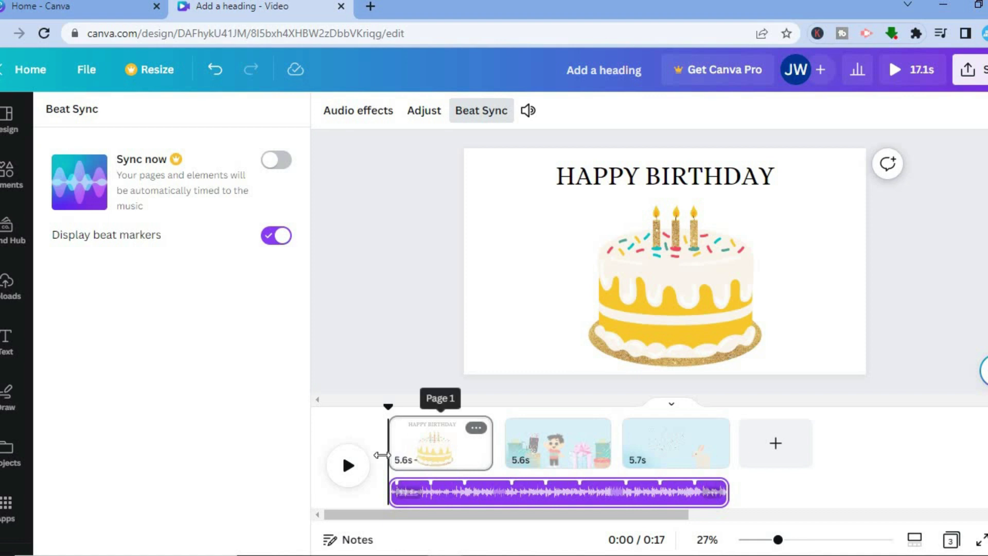
{"action": "left_click", "coordinate": [348, 468]}
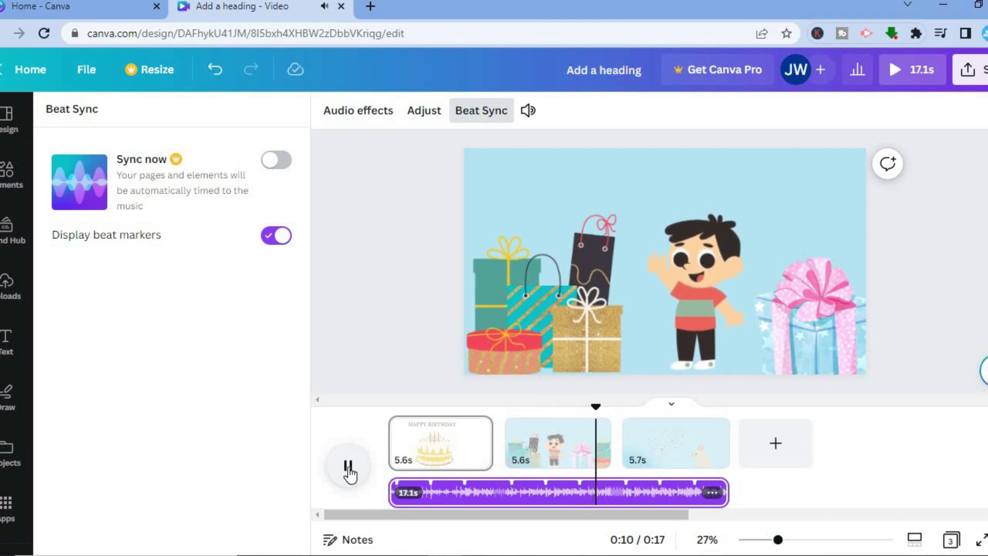
{"action": "left_click", "coordinate": [348, 467]}
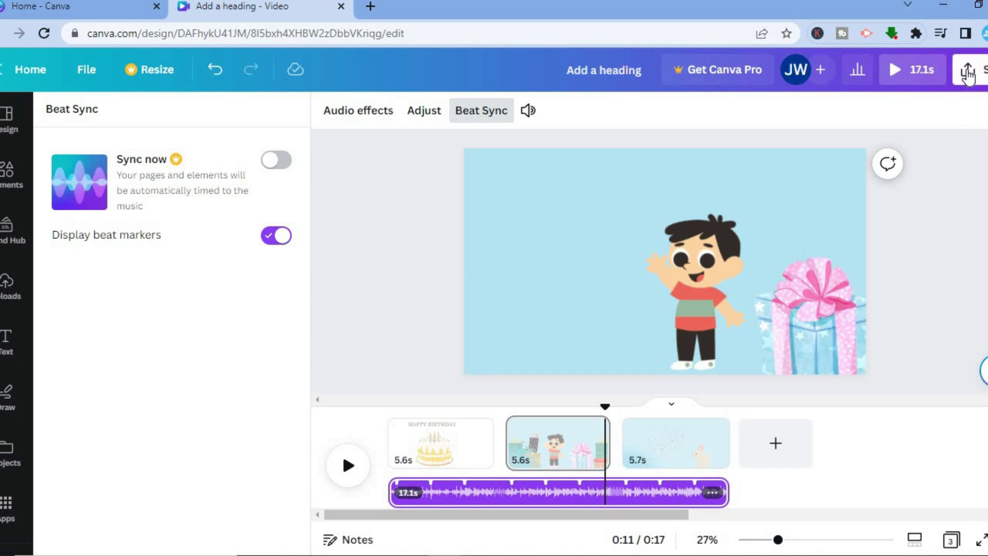
Step: Open Share > Download for the video, keeping MP4 Video, 1080p and all 3 pages
{"action": "left_click", "coordinate": [968, 72]}
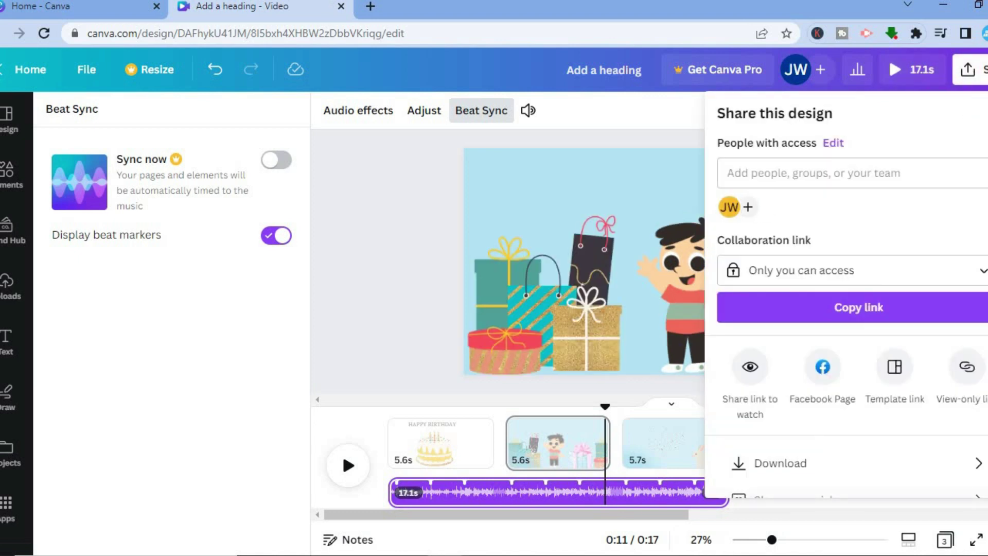
{"action": "scroll", "coordinate": [974, 358], "scroll_direction": "down", "scroll_amount": 2}
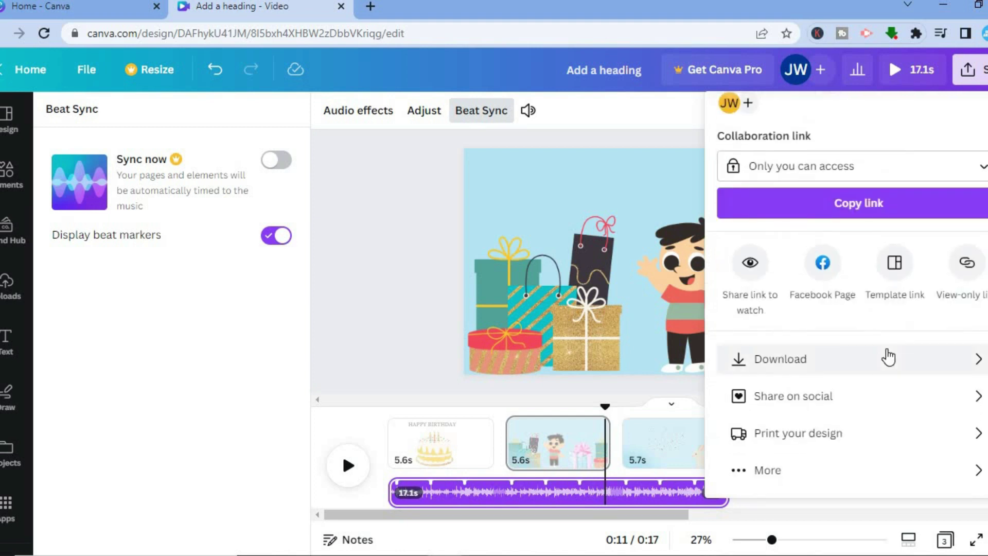
{"action": "left_click", "coordinate": [888, 358]}
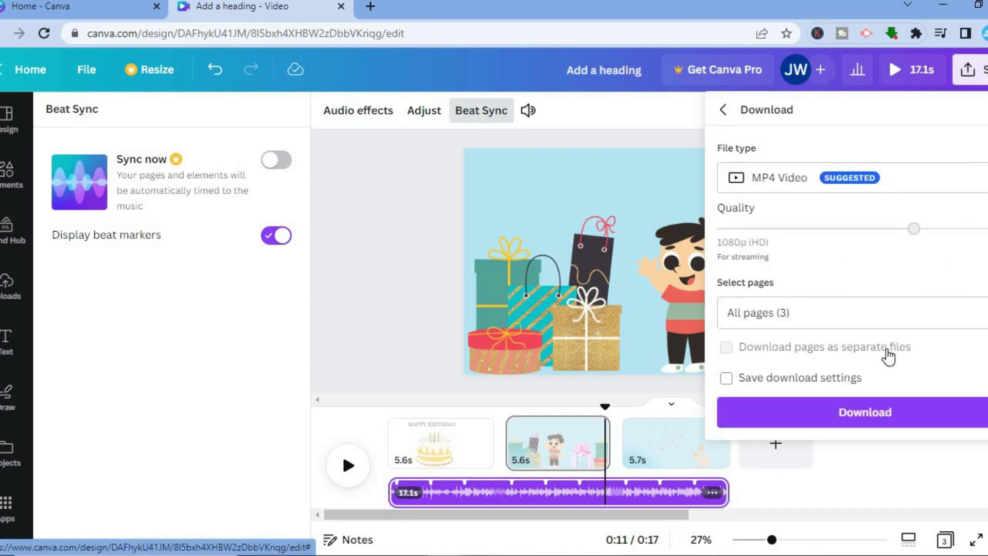